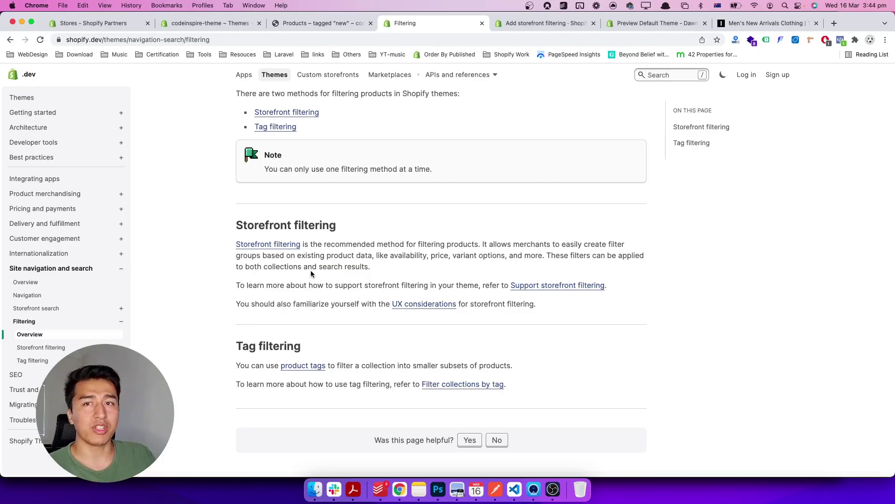
- Open the Navigation settings in the store admin and review the Collection and search filters section
{"action": "left_click", "coordinate": [219, 26]}
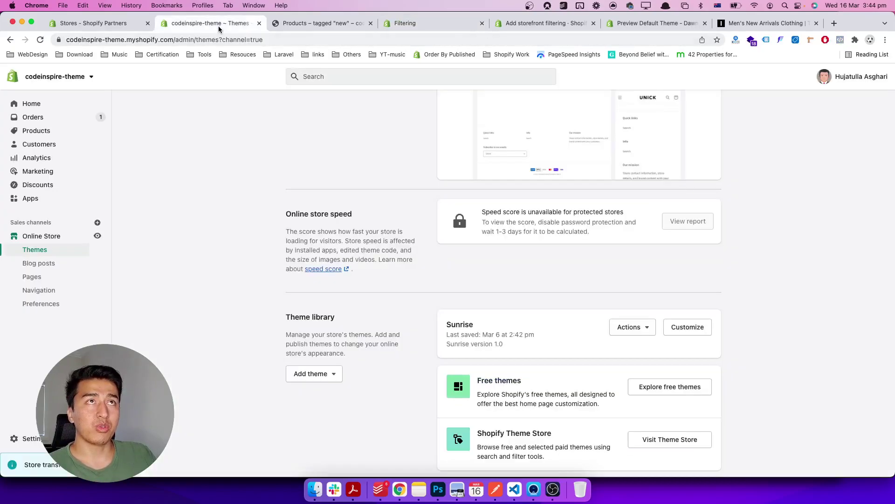
{"action": "left_click", "coordinate": [39, 293]}
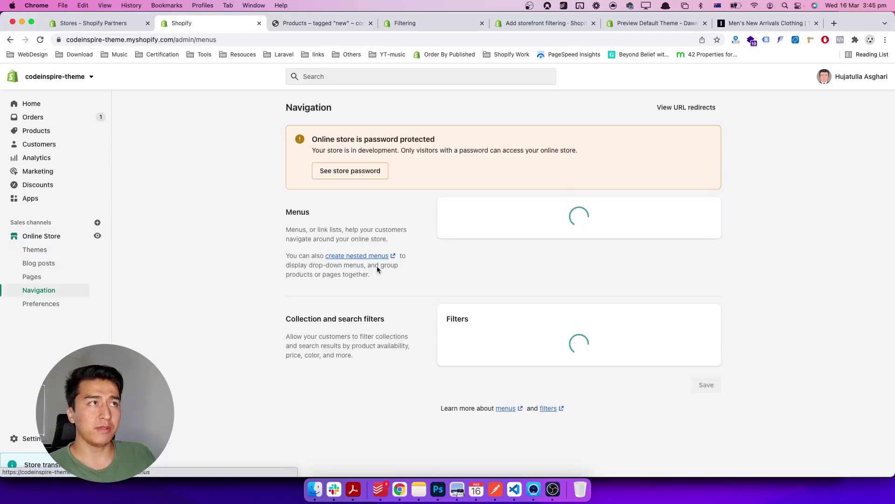
{"action": "left_click_drag", "start_coordinate": [430, 220], "coordinate": [376, 336]}
{"action": "scroll", "coordinate": [315, 282], "scroll_direction": "down", "scroll_amount": 3}
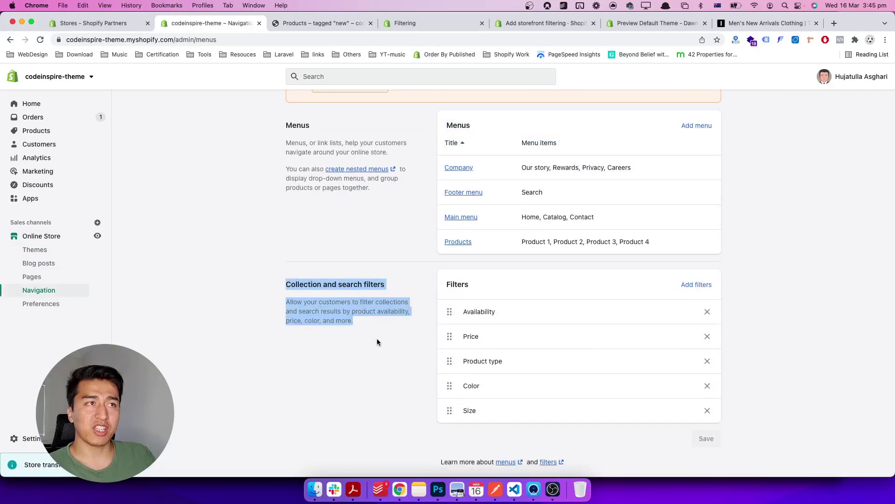
{"action": "left_click", "coordinate": [379, 348]}
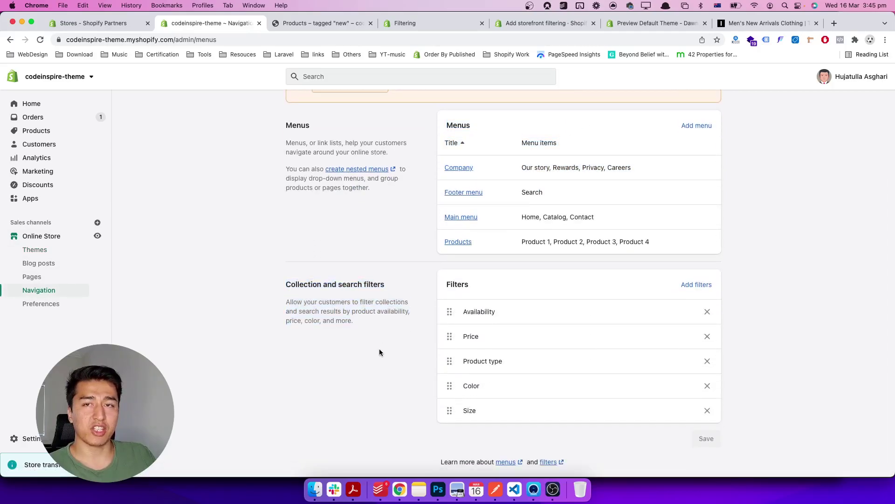
{"action": "triple_click", "coordinate": [347, 282]}
{"action": "left_click", "coordinate": [360, 333]}
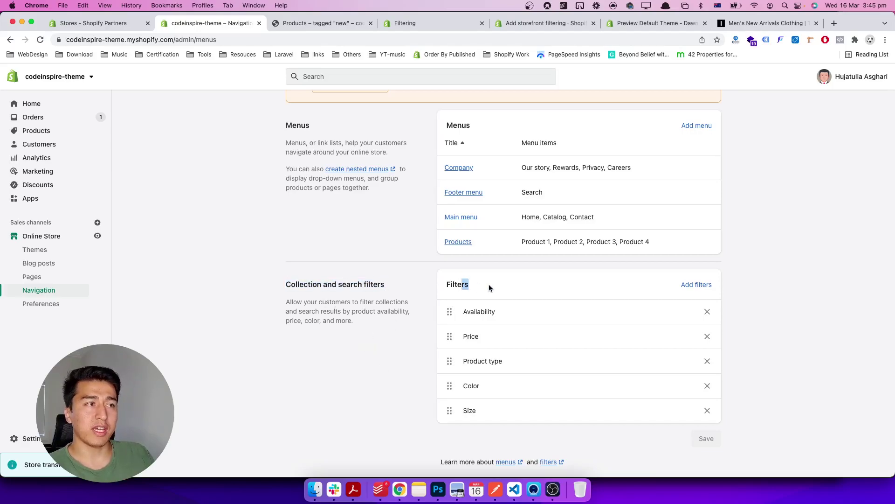
- Review the product, product option and metafield choices offered for adding filters, then cancel without changing the selection
{"action": "left_click", "coordinate": [682, 285]}
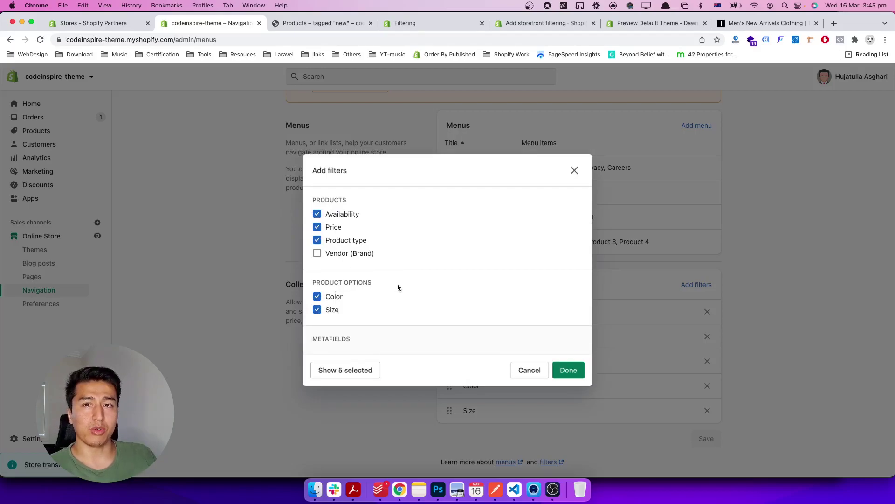
{"action": "scroll", "coordinate": [397, 284], "scroll_direction": "down", "scroll_amount": 1}
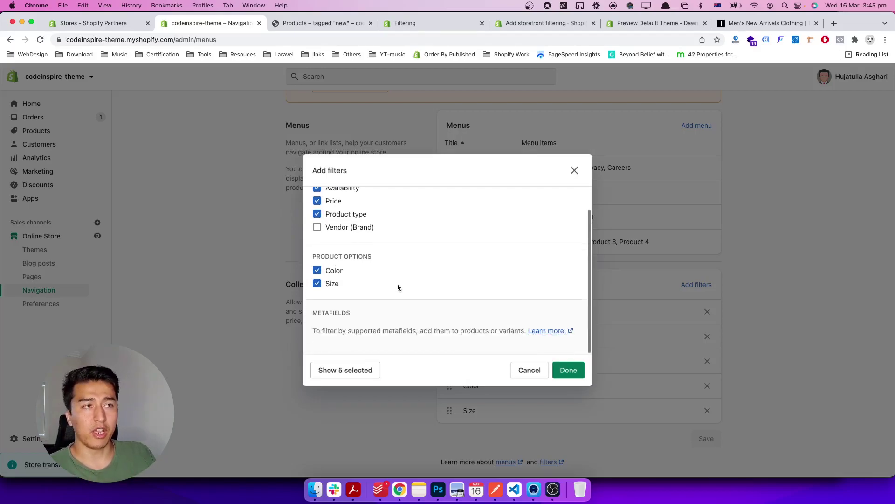
{"action": "left_click_drag", "start_coordinate": [321, 313], "coordinate": [352, 315]}
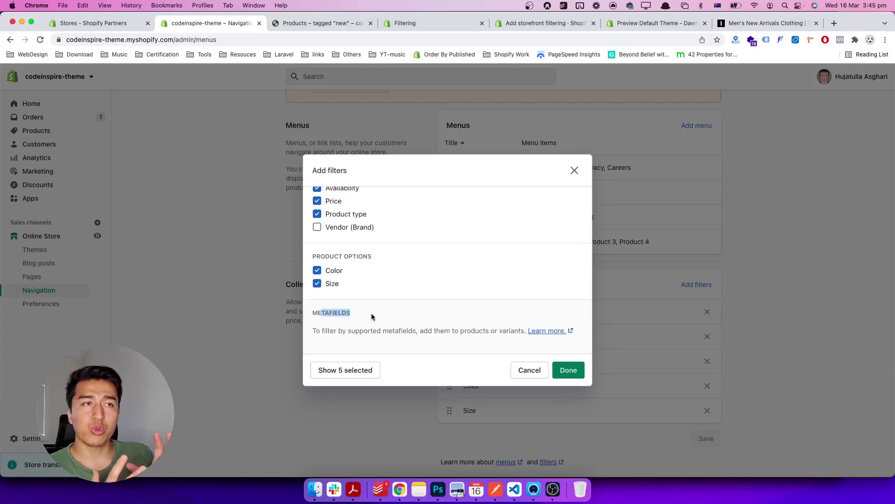
{"action": "left_click", "coordinate": [340, 325]}
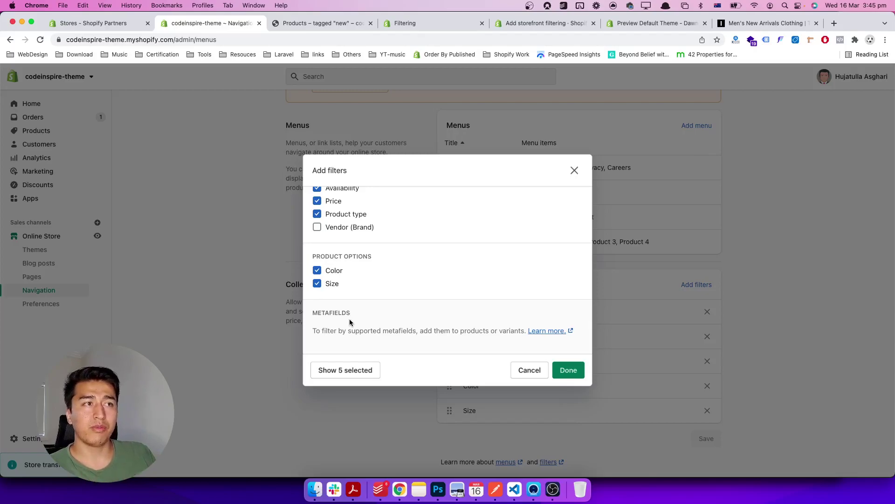
{"action": "left_click_drag", "start_coordinate": [352, 320], "coordinate": [430, 348]}
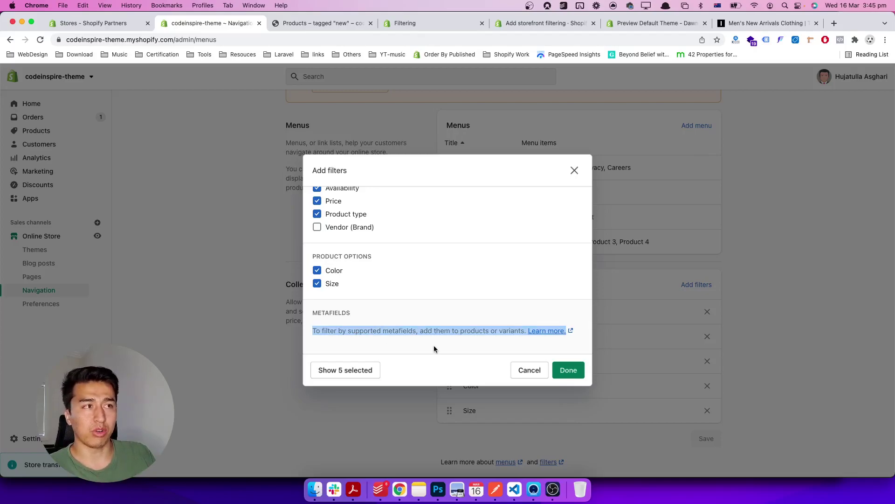
{"action": "left_click", "coordinate": [434, 348]}
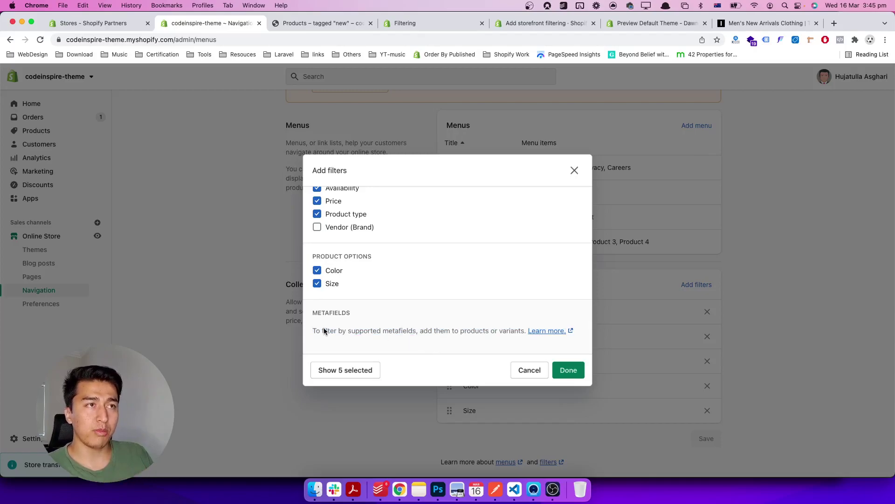
{"action": "left_click", "coordinate": [530, 371]}
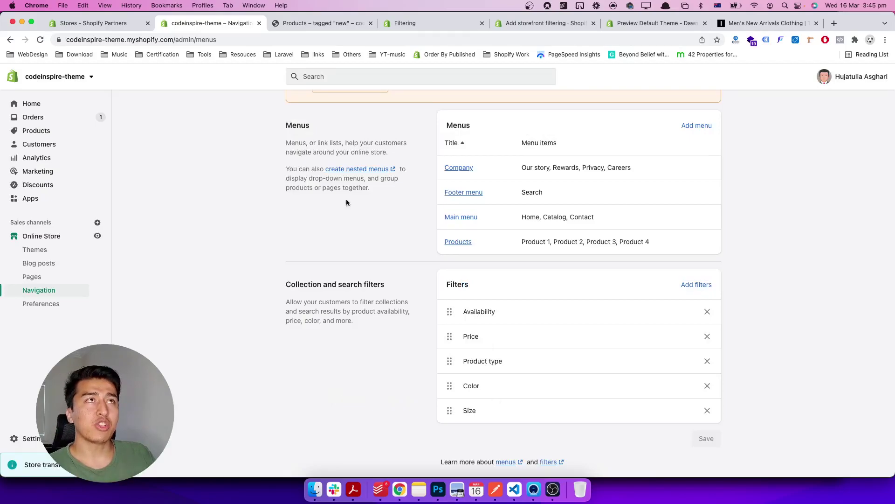
- Load the storefront's /collections/all page and view THE ICONIC's men's new arrivals page as a filtering example
{"action": "left_click", "coordinate": [322, 23]}
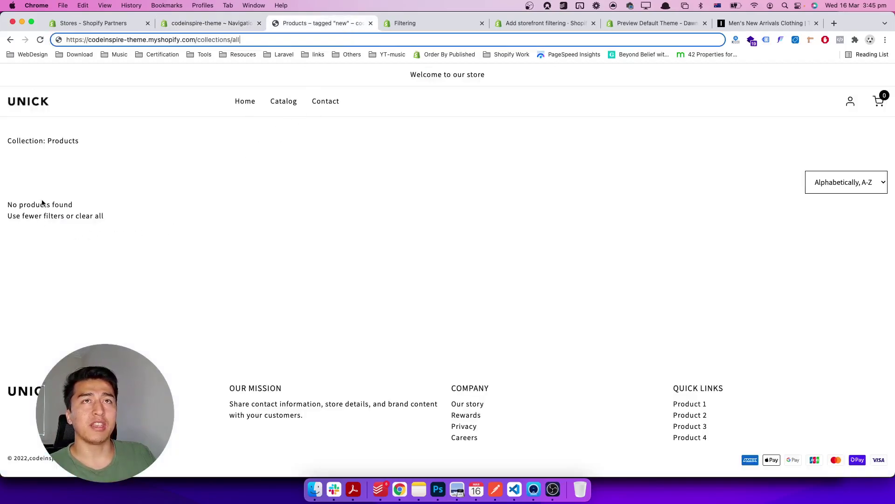
{"action": "key", "text": "Return"}
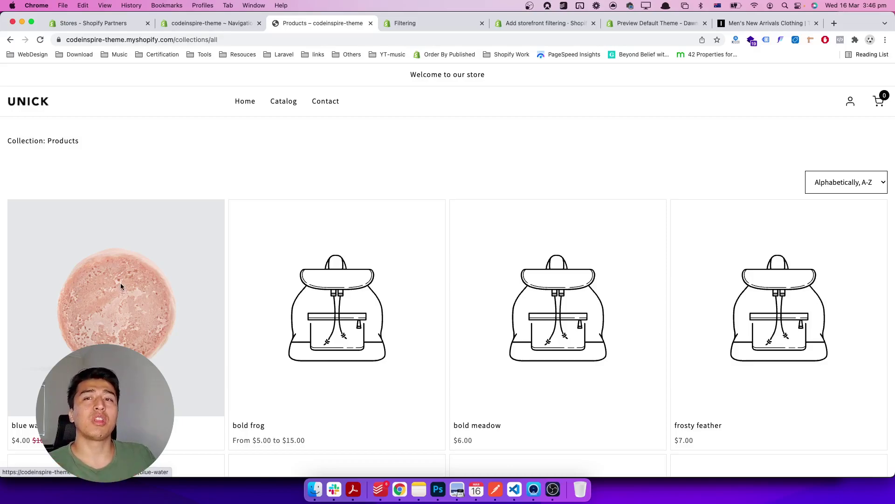
{"action": "left_click", "coordinate": [765, 23]}
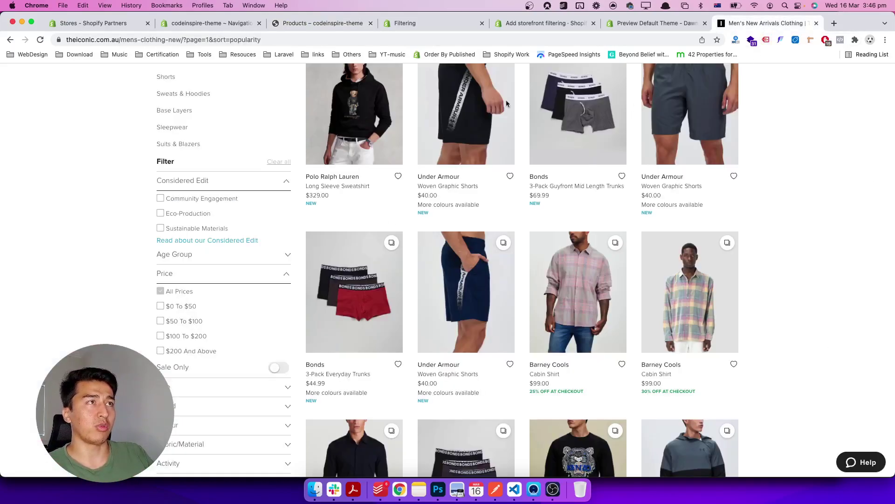
- Return to the Shopify Filtering documentation and open its Storefront filtering page
{"action": "left_click", "coordinate": [411, 22]}
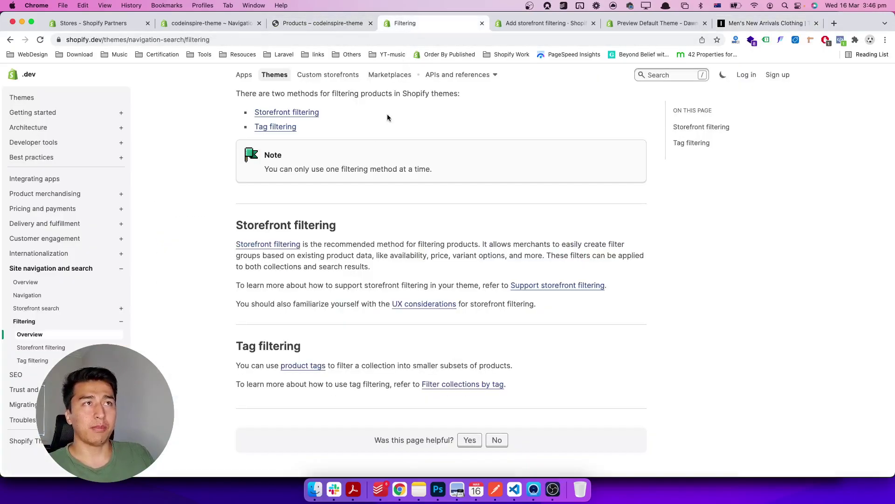
{"action": "scroll", "coordinate": [389, 103], "scroll_direction": "down", "scroll_amount": 1}
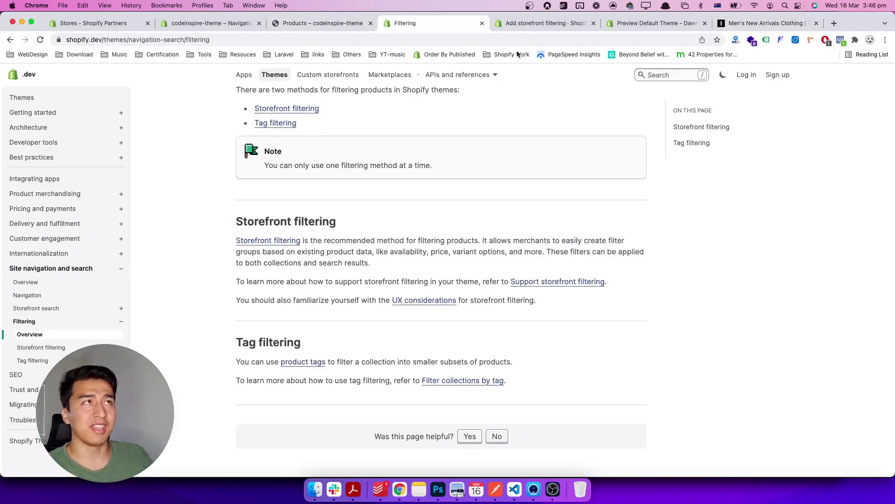
{"action": "left_click", "coordinate": [539, 25]}
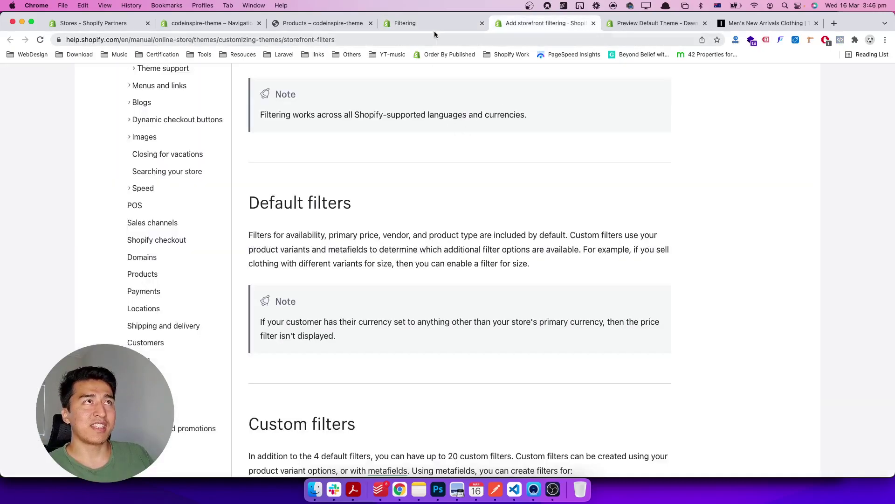
{"action": "left_click", "coordinate": [429, 30]}
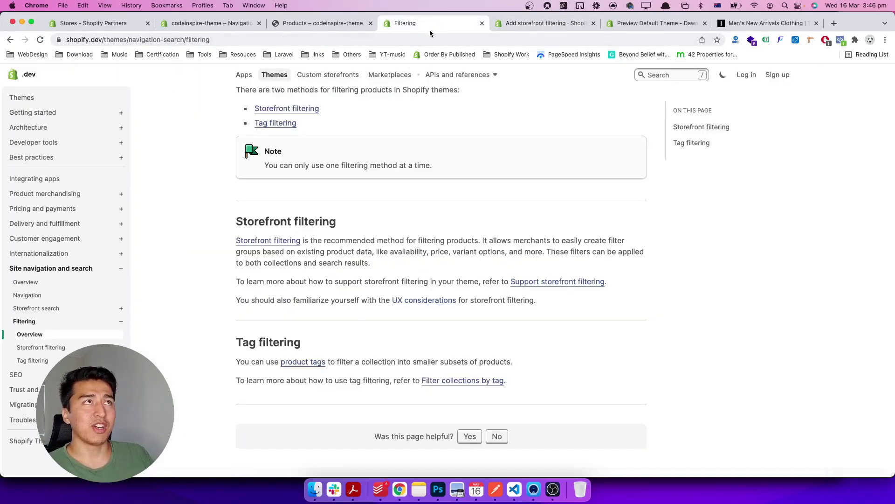
{"action": "left_click", "coordinate": [288, 242]}
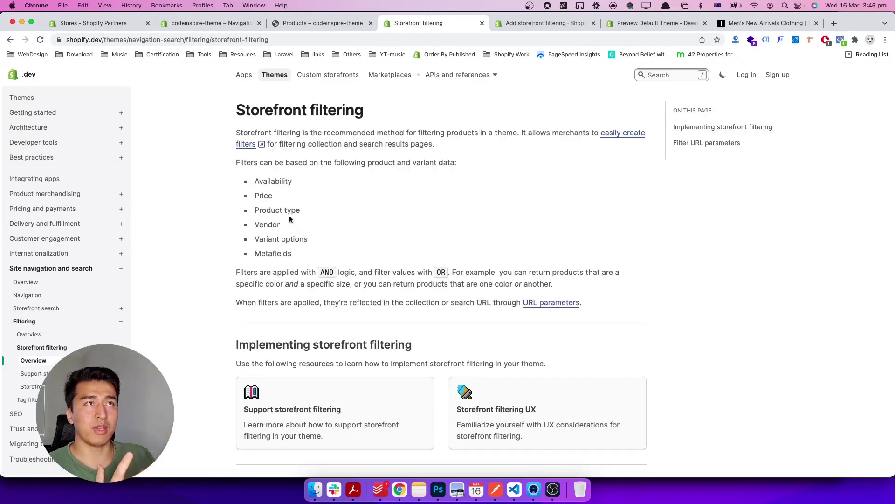
- Examine the filter URL parameter formats in the Storefront filtering documentation, going through filter, filter_scope, attribute, value and attribute_scope
{"action": "scroll", "coordinate": [308, 228], "scroll_direction": "down", "scroll_amount": 5}
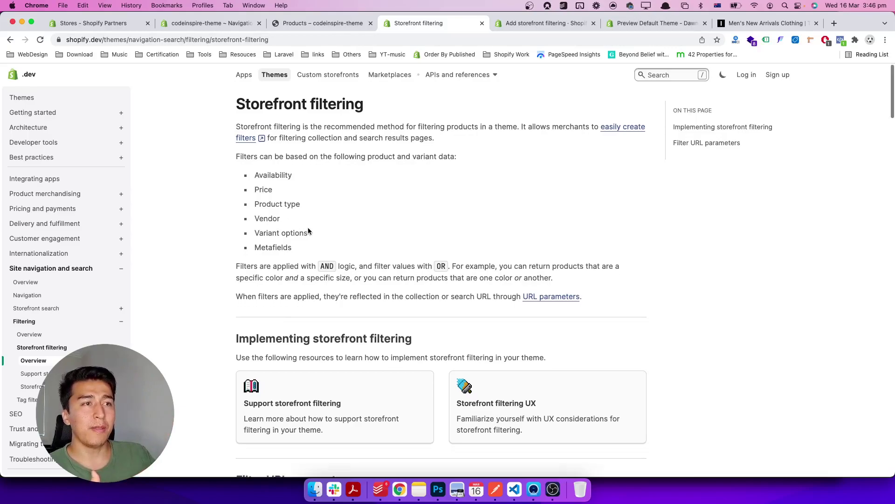
{"action": "scroll", "coordinate": [326, 246], "scroll_direction": "down", "scroll_amount": 8}
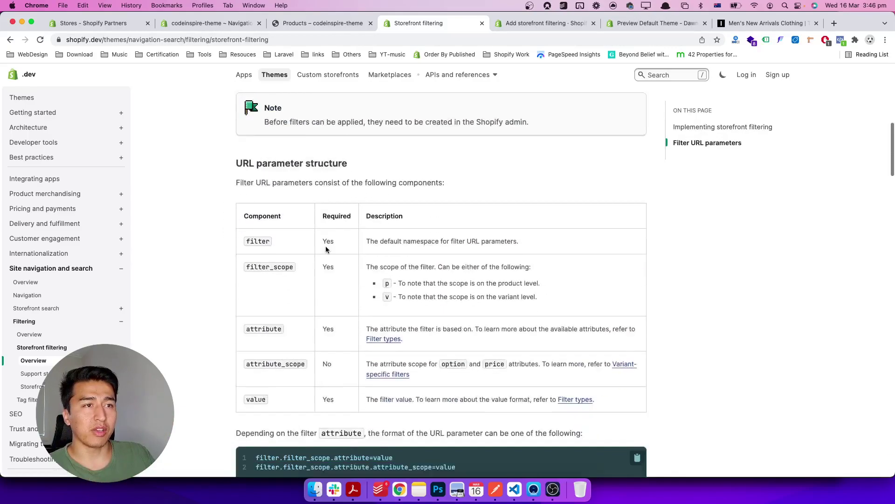
{"action": "scroll", "coordinate": [325, 250], "scroll_direction": "down", "scroll_amount": 1}
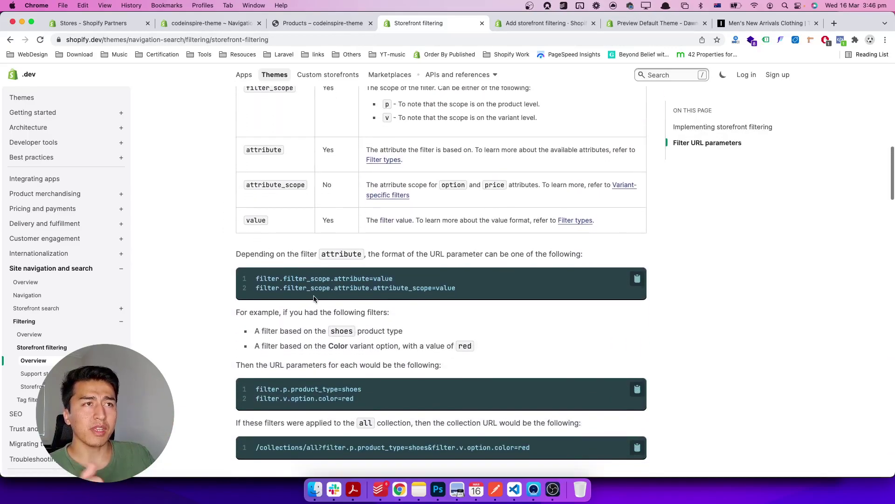
{"action": "double_click", "coordinate": [265, 278]}
{"action": "double_click", "coordinate": [296, 279]}
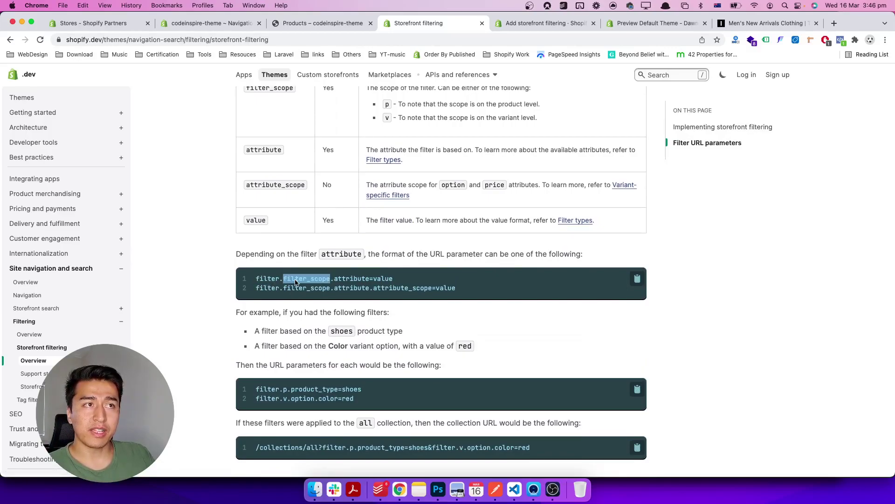
{"action": "double_click", "coordinate": [347, 279]}
{"action": "double_click", "coordinate": [383, 278]}
{"action": "left_click", "coordinate": [389, 289]}
{"action": "double_click", "coordinate": [389, 290]}
- Read the URL parameter component table, checking the Required column and the filter and filter_scope descriptions
{"action": "scroll", "coordinate": [322, 212], "scroll_direction": "up", "scroll_amount": 3}
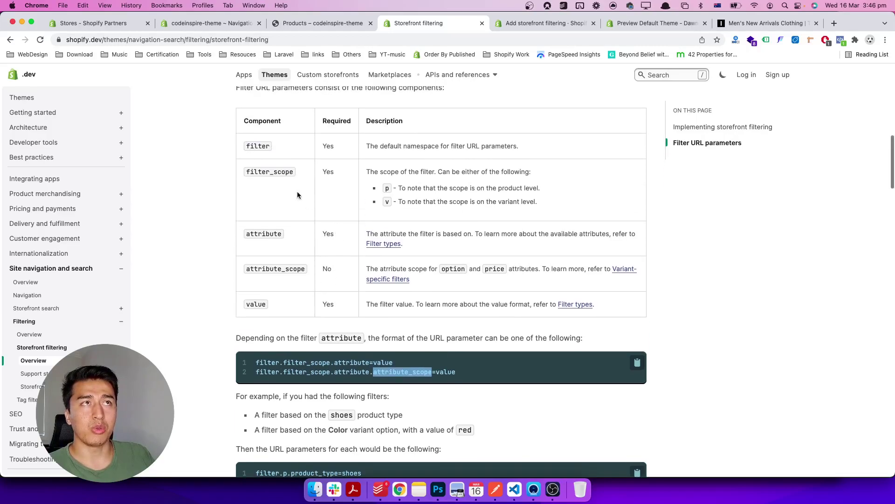
{"action": "left_click_drag", "start_coordinate": [264, 144], "coordinate": [297, 278]}
{"action": "left_click", "coordinate": [316, 255]}
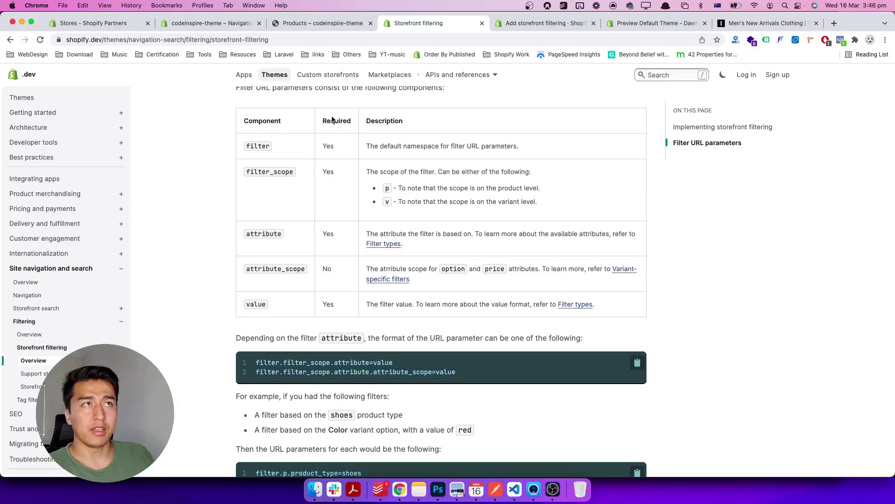
{"action": "left_click_drag", "start_coordinate": [319, 156], "coordinate": [334, 185]}
{"action": "left_click", "coordinate": [334, 187]}
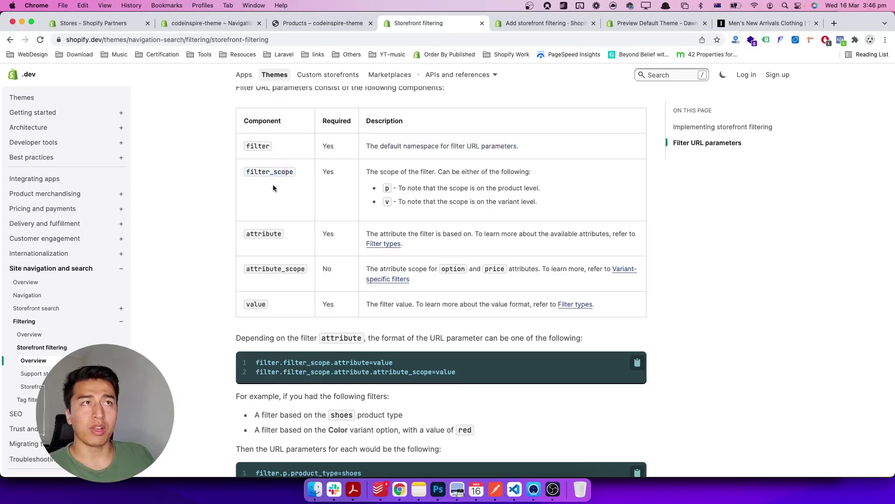
{"action": "double_click", "coordinate": [256, 146]}
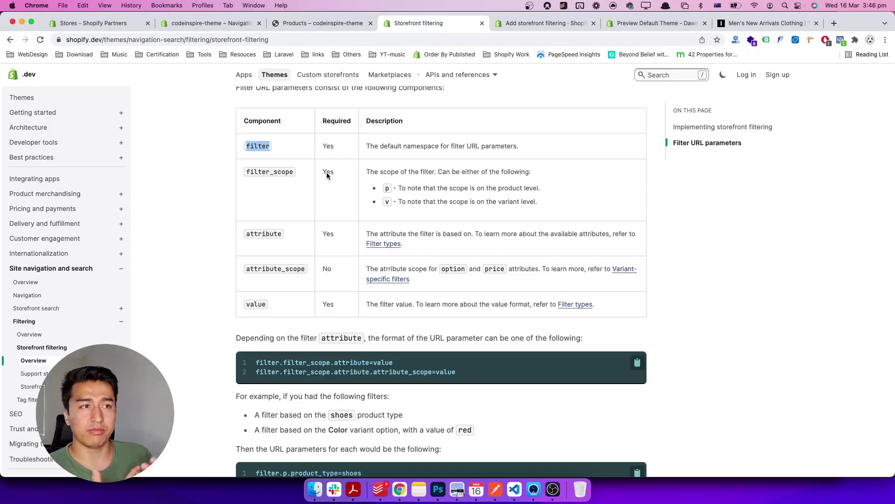
{"action": "left_click", "coordinate": [331, 185]}
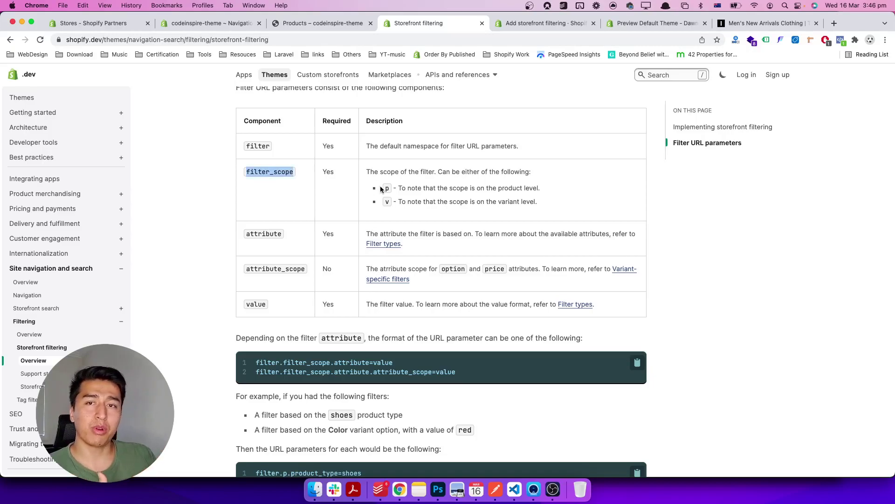
{"action": "left_click", "coordinate": [408, 195]}
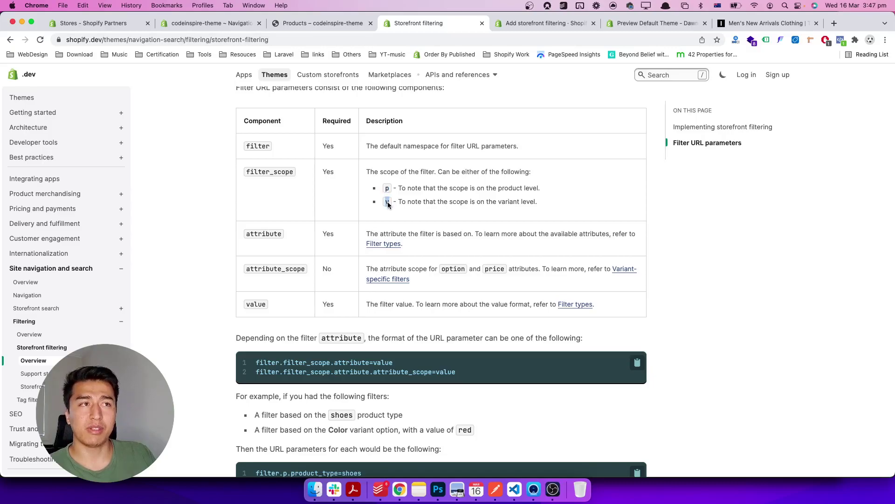
- Read the attribute_scope row of the component table, including its option and price attributes
{"action": "scroll", "coordinate": [388, 204], "scroll_direction": "up", "scroll_amount": 1}
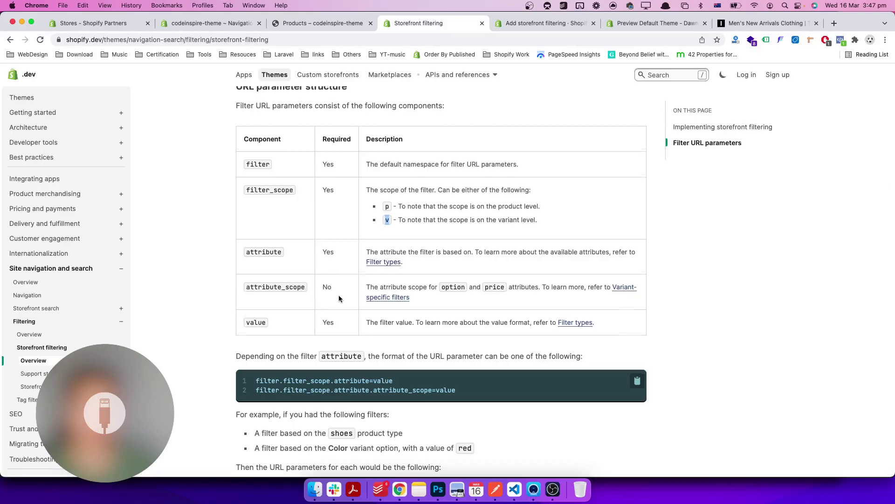
{"action": "scroll", "coordinate": [339, 299], "scroll_direction": "down", "scroll_amount": 2}
{"action": "left_click", "coordinate": [275, 238]}
{"action": "left_click_drag", "start_coordinate": [416, 238], "coordinate": [493, 248]}
{"action": "left_click", "coordinate": [493, 248]}
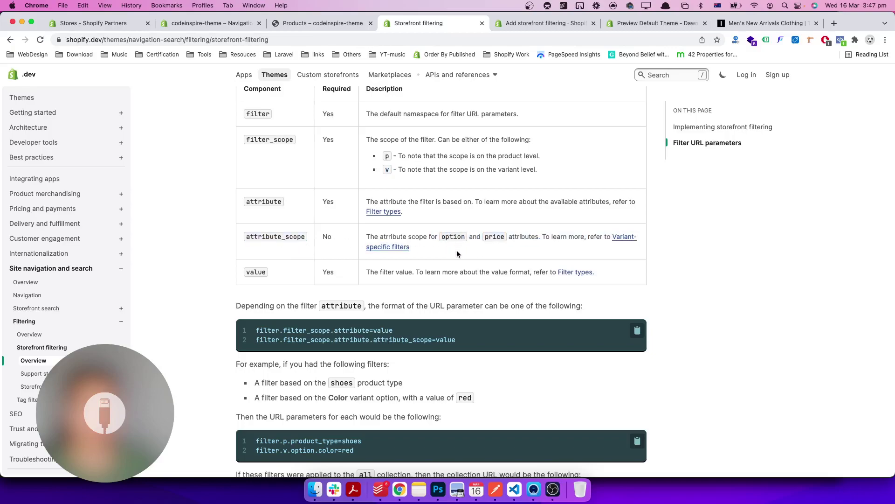
- Examine the example URL parameters for the shoes product type and the red Color variant option
{"action": "scroll", "coordinate": [345, 280], "scroll_direction": "down", "scroll_amount": 5}
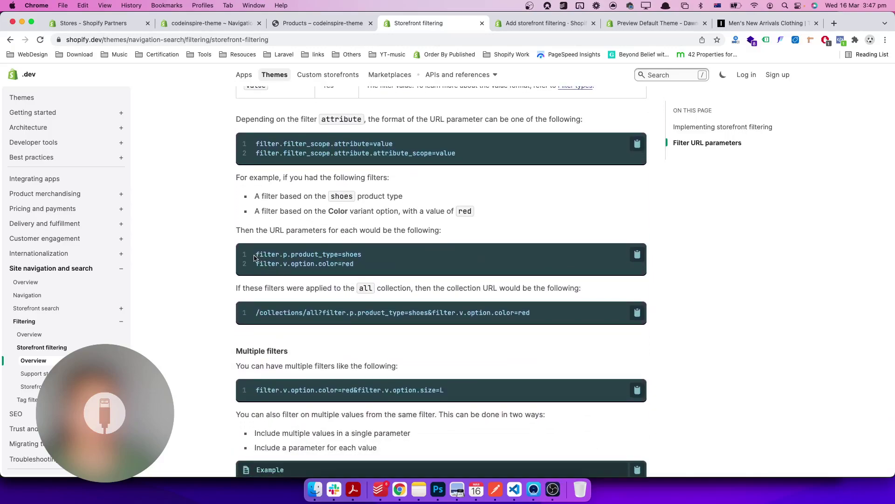
{"action": "double_click", "coordinate": [272, 256]}
{"action": "left_click", "coordinate": [283, 260]}
{"action": "left_click_drag", "start_coordinate": [283, 260], "coordinate": [377, 260]}
{"action": "left_click", "coordinate": [378, 261]}
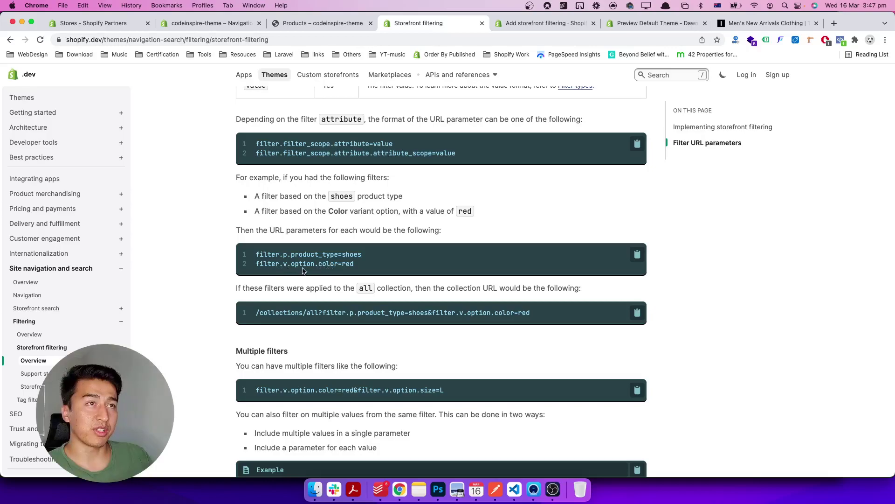
{"action": "left_click_drag", "start_coordinate": [268, 264], "coordinate": [360, 267]}
{"action": "left_click_drag", "start_coordinate": [291, 265], "coordinate": [314, 266]}
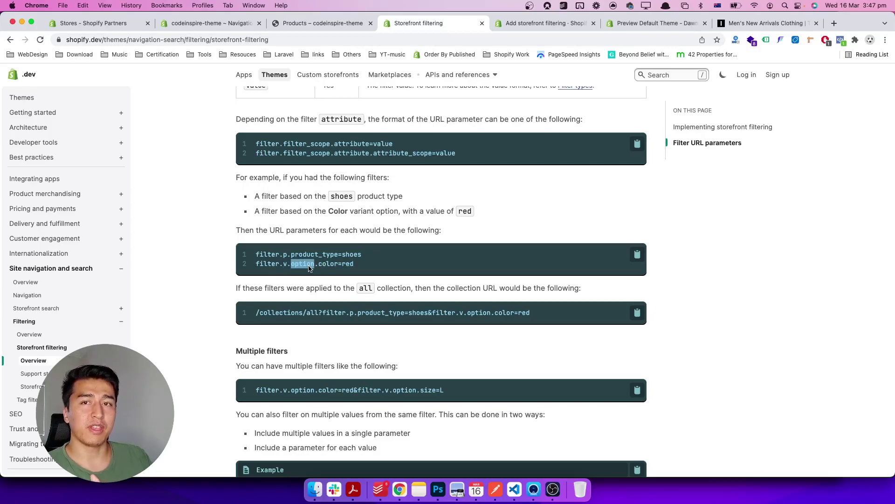
- Examine how the example collection URL for the all collection combines the shoes product type and red color parameters
{"action": "left_click", "coordinate": [345, 268]}
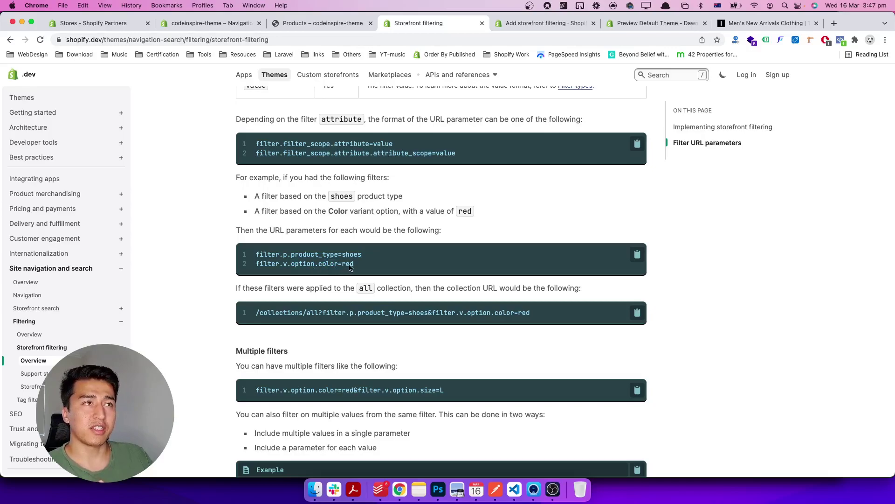
{"action": "left_click_drag", "start_coordinate": [365, 268], "coordinate": [260, 254]}
{"action": "left_click_drag", "start_coordinate": [427, 316], "coordinate": [433, 315]}
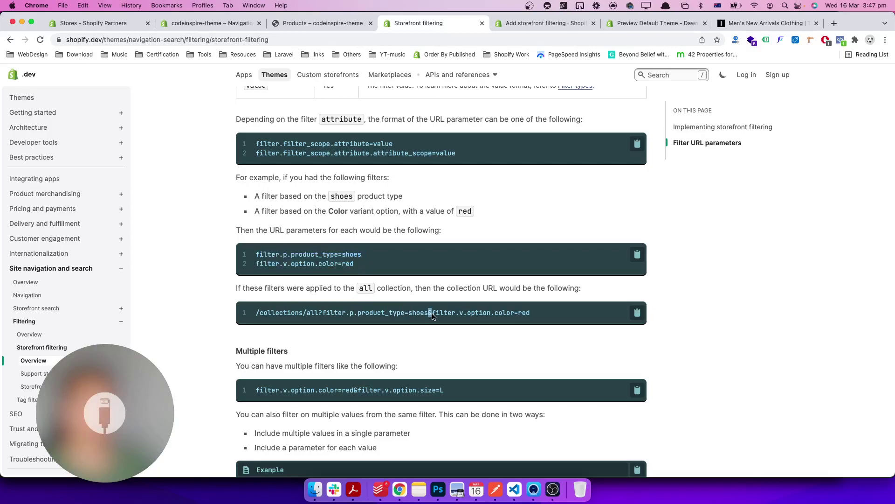
{"action": "left_click_drag", "start_coordinate": [361, 316], "coordinate": [586, 320]}
{"action": "left_click", "coordinate": [533, 322]}
{"action": "double_click", "coordinate": [421, 316]}
{"action": "left_click_drag", "start_coordinate": [497, 317], "coordinate": [557, 318]}
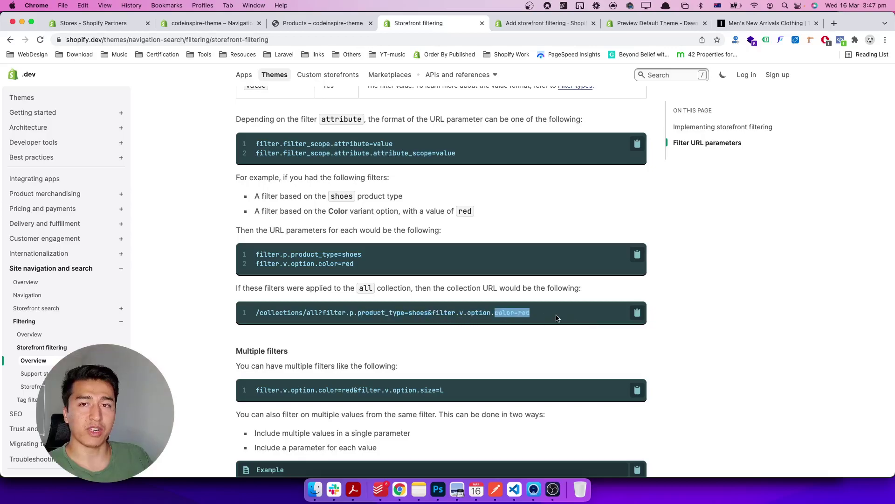
- Examine the Multiple filters example combining color and size, and compare it with the all collection URL
{"action": "scroll", "coordinate": [474, 327], "scroll_direction": "down", "scroll_amount": 3}
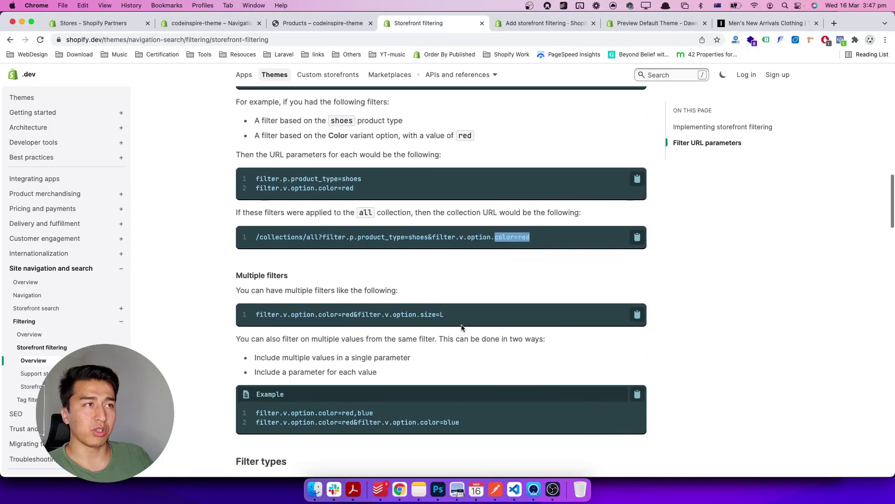
{"action": "left_click_drag", "start_coordinate": [346, 317], "coordinate": [450, 314]}
{"action": "left_click", "coordinate": [444, 315]}
{"action": "double_click", "coordinate": [425, 317]}
{"action": "left_click_drag", "start_coordinate": [448, 316], "coordinate": [308, 317]}
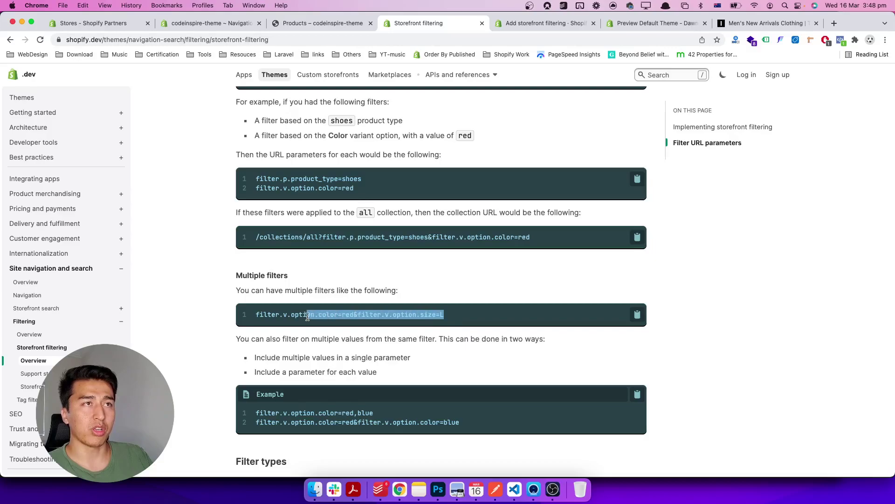
{"action": "triple_click", "coordinate": [310, 237]}
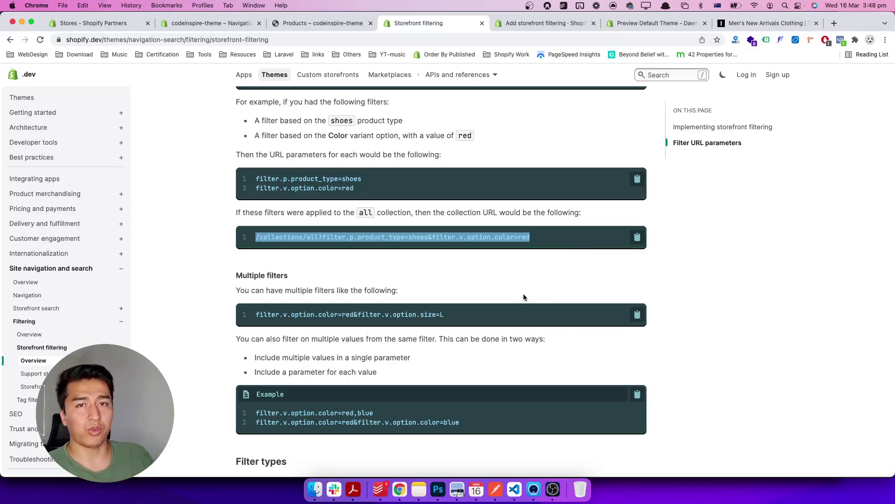
- Read the Filter types section and the Product-specific filters table, covering the product type, vendor and metafield rows
{"action": "scroll", "coordinate": [427, 326], "scroll_direction": "down", "scroll_amount": 5}
{"action": "scroll", "coordinate": [427, 326], "scroll_direction": "down", "scroll_amount": 2}
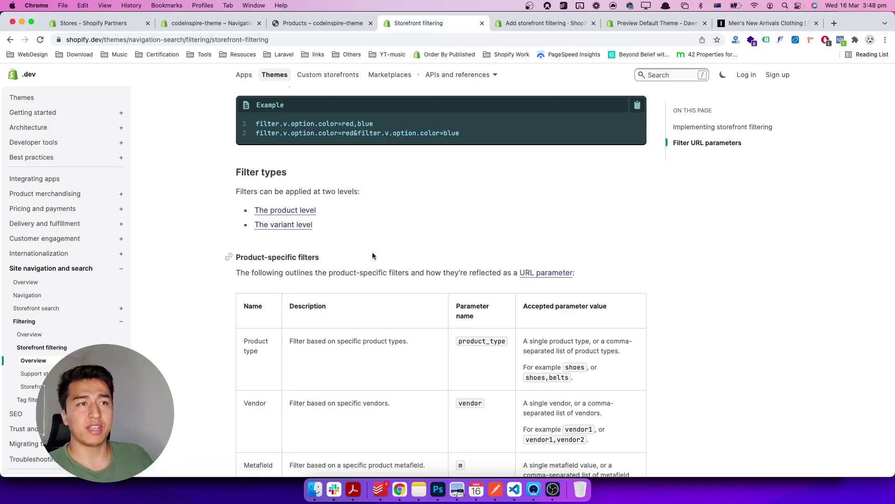
{"action": "scroll", "coordinate": [372, 252], "scroll_direction": "down", "scroll_amount": 3}
{"action": "scroll", "coordinate": [278, 254], "scroll_direction": "down", "scroll_amount": 2}
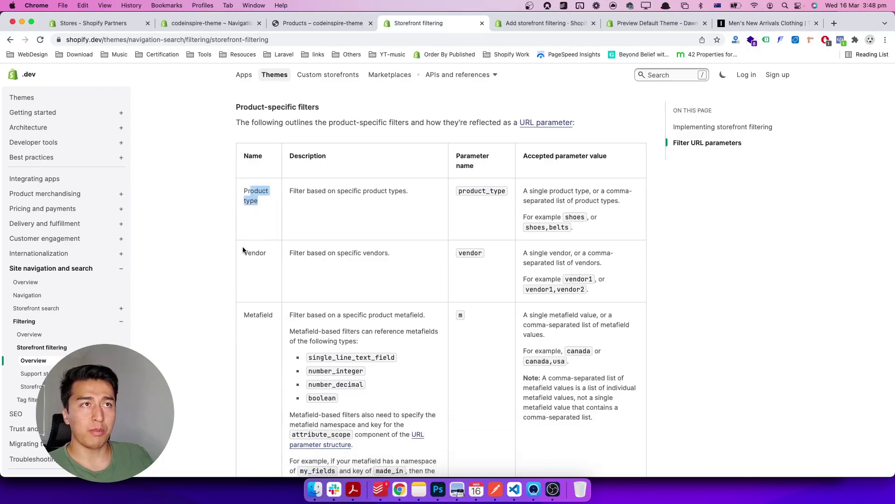
{"action": "left_click_drag", "start_coordinate": [243, 252], "coordinate": [269, 255]}
{"action": "scroll", "coordinate": [379, 275], "scroll_direction": "down", "scroll_amount": 2}
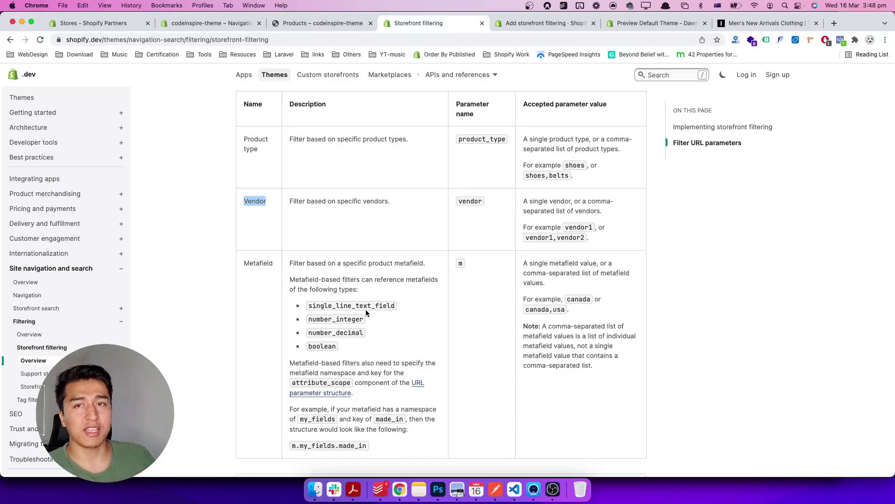
{"action": "scroll", "coordinate": [368, 315], "scroll_direction": "down", "scroll_amount": 2}
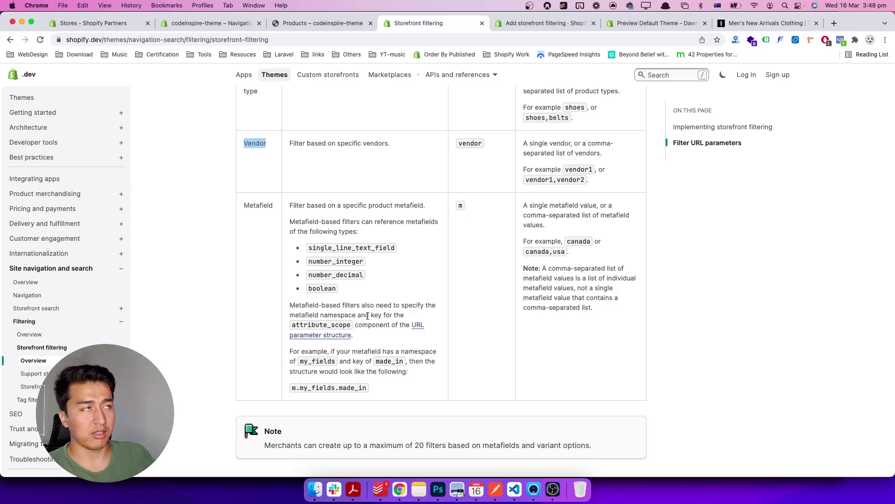
{"action": "scroll", "coordinate": [330, 326], "scroll_direction": "down", "scroll_amount": 8}
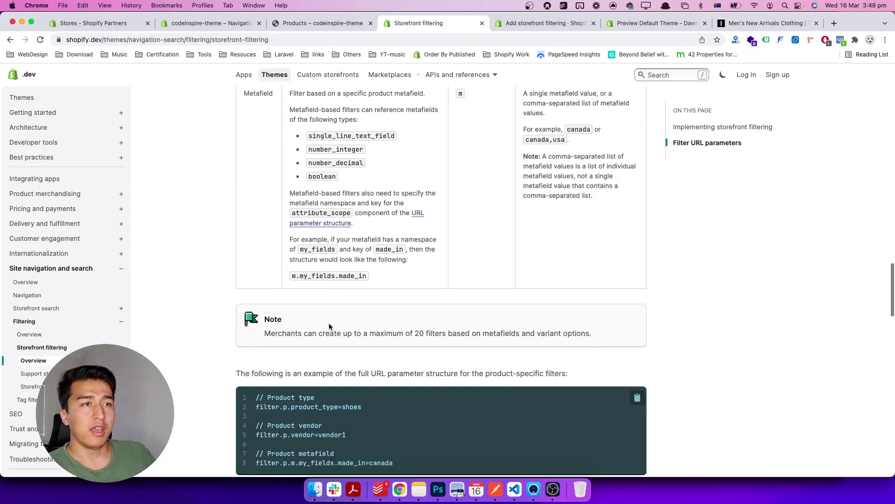
- Examine the product metafield URL parameter example part by part: p, m, my_fields, made_in and canada
{"action": "scroll", "coordinate": [329, 326], "scroll_direction": "down", "scroll_amount": 2}
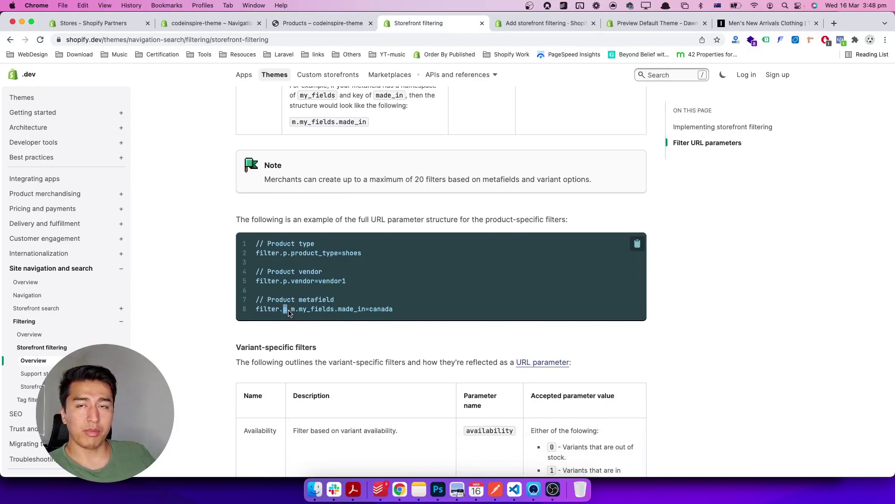
{"action": "left_click_drag", "start_coordinate": [295, 312], "coordinate": [311, 312]}
{"action": "double_click", "coordinate": [316, 312]}
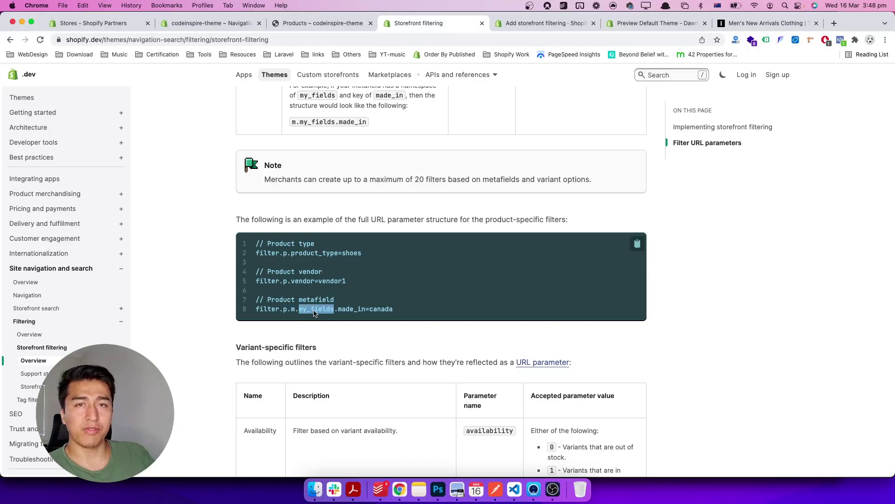
{"action": "left_click", "coordinate": [344, 312]}
{"action": "double_click", "coordinate": [343, 310]}
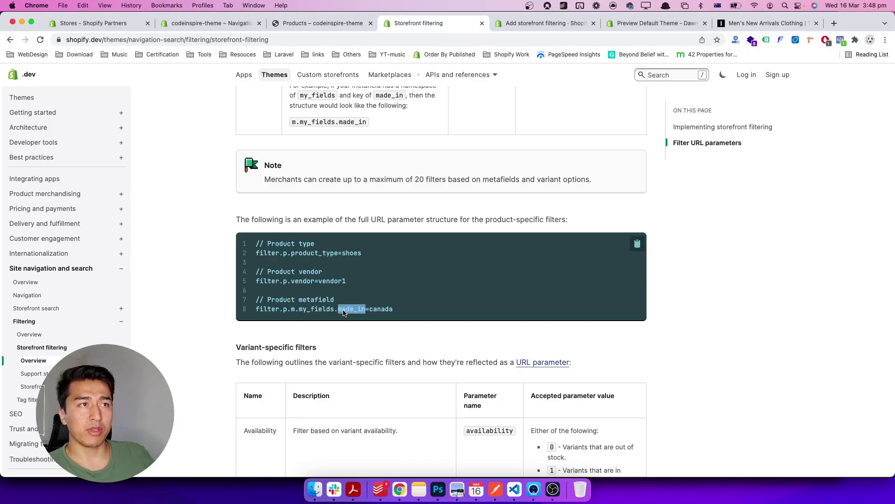
{"action": "double_click", "coordinate": [320, 312]}
{"action": "double_click", "coordinate": [352, 313]}
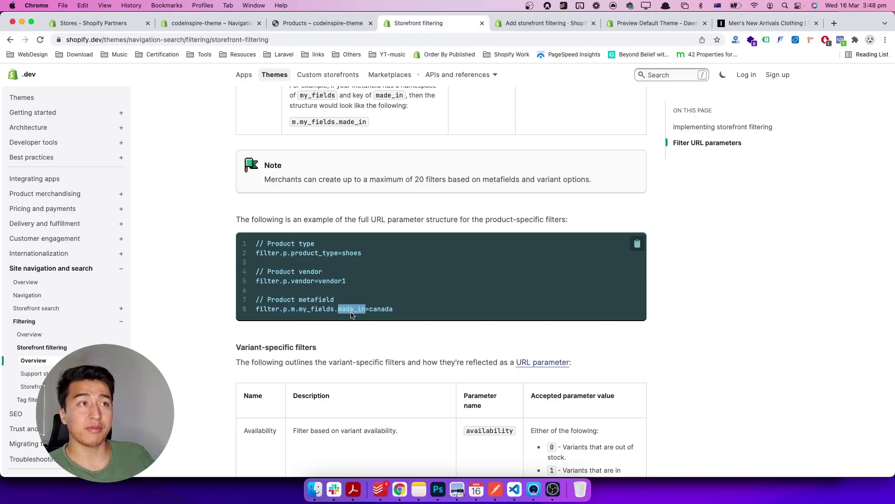
{"action": "double_click", "coordinate": [381, 310]}
- Review the Variant-specific filters table, its URL parameter examples and the tip at the end of the page
{"action": "scroll", "coordinate": [407, 313], "scroll_direction": "down", "scroll_amount": 6}
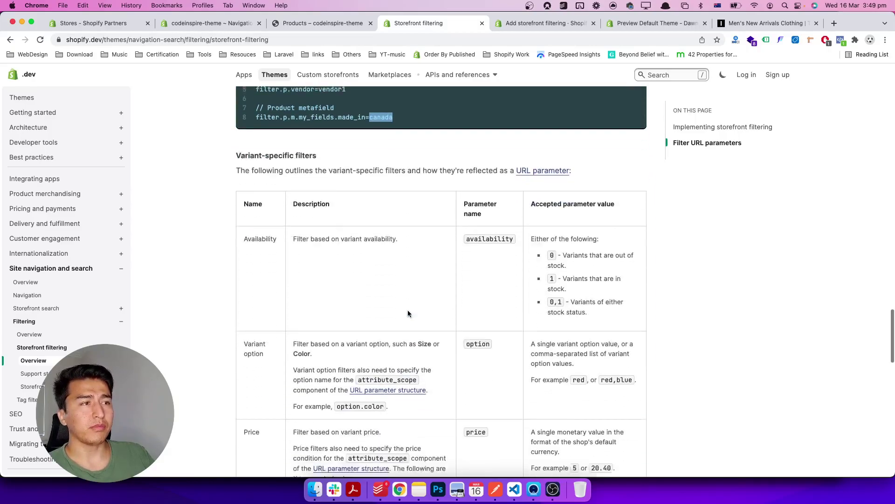
{"action": "scroll", "coordinate": [408, 314], "scroll_direction": "down", "scroll_amount": 10}
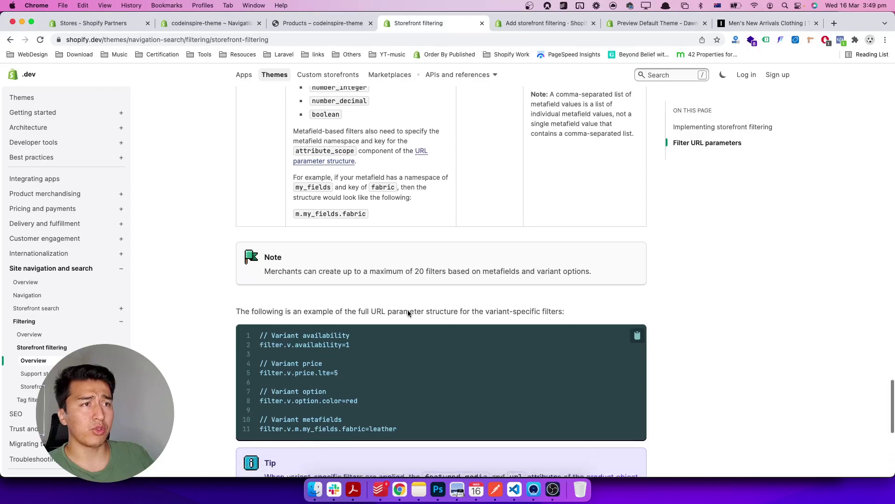
{"action": "scroll", "coordinate": [409, 313], "scroll_direction": "down", "scroll_amount": 3}
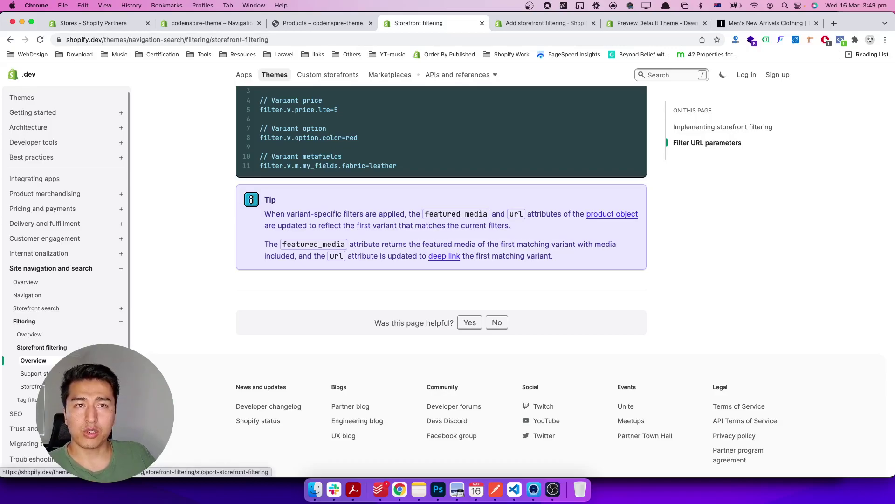
- Open the Support storefront filtering page, look at the linked collection object reference, and return to the page
{"action": "left_click", "coordinate": [65, 373]}
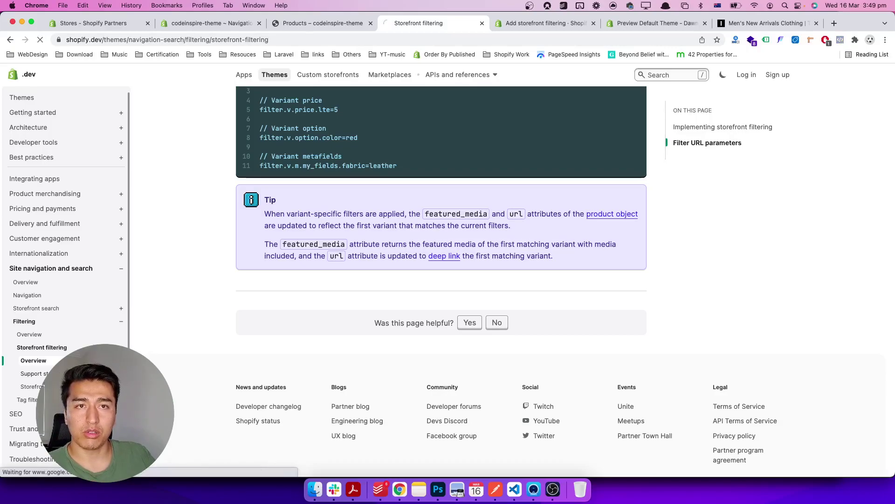
{"action": "scroll", "coordinate": [299, 280], "scroll_direction": "down", "scroll_amount": 6}
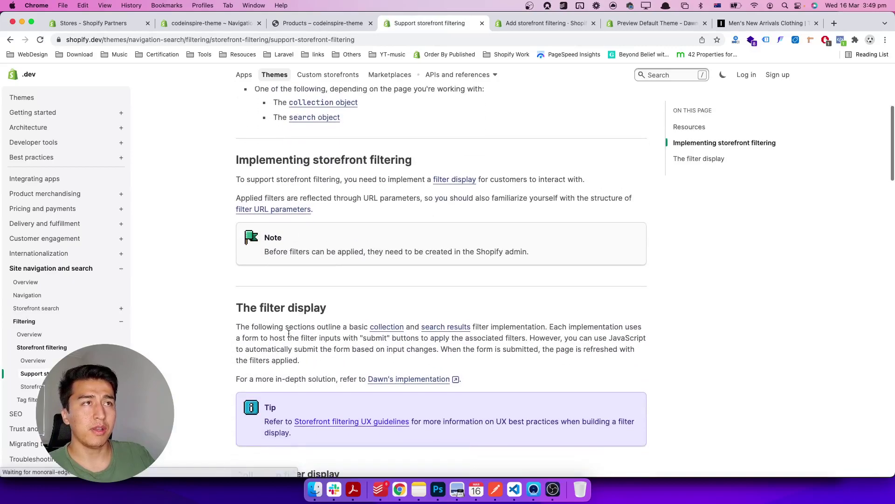
{"action": "scroll", "coordinate": [304, 233], "scroll_direction": "up", "scroll_amount": 2}
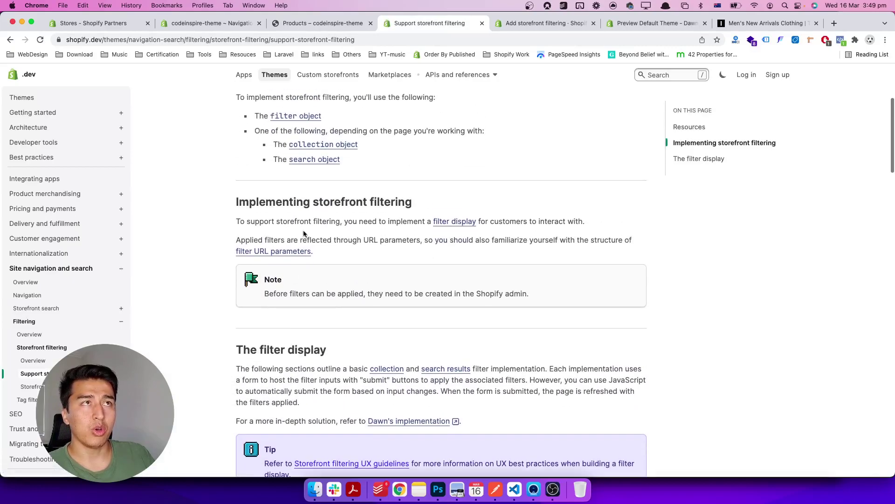
{"action": "left_click", "coordinate": [307, 144]}
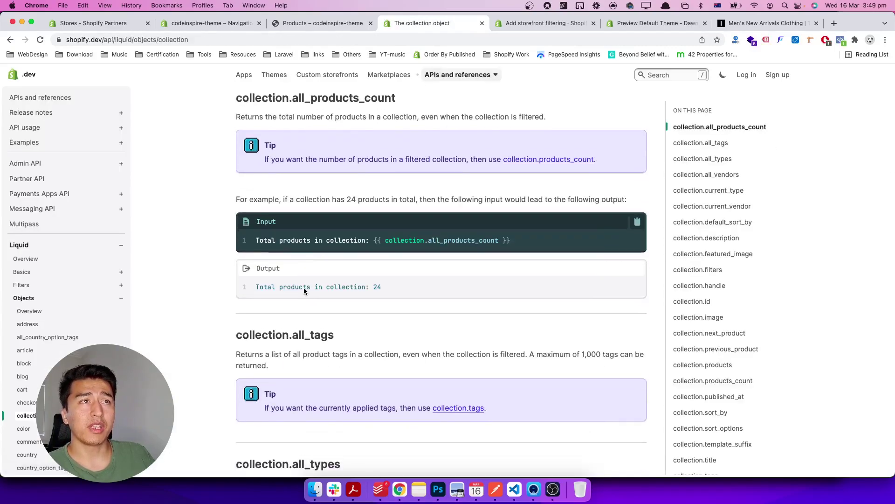
{"action": "scroll", "coordinate": [309, 284], "scroll_direction": "left", "scroll_amount": 5}
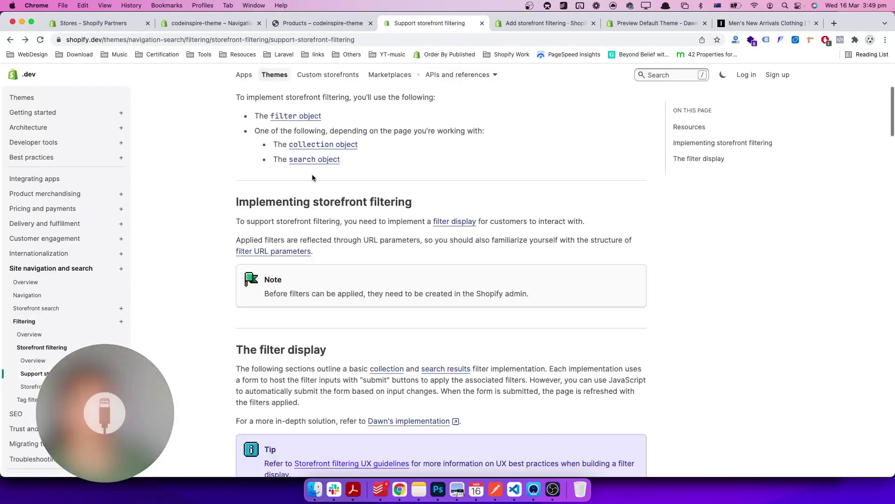
- Examine the start of the Example collection filter display code, from the filter form and collection.filters loop to the group summary
{"action": "scroll", "coordinate": [271, 290], "scroll_direction": "down", "scroll_amount": 11}
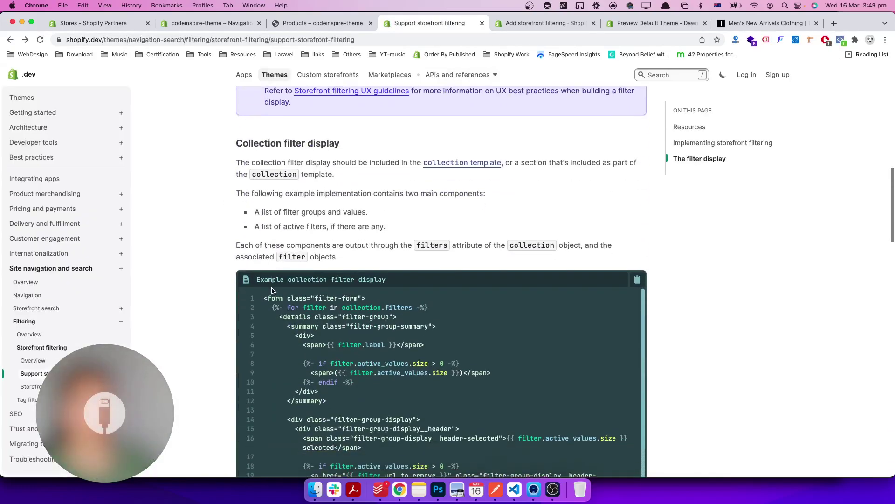
{"action": "left_click_drag", "start_coordinate": [373, 359], "coordinate": [268, 272]}
{"action": "left_click", "coordinate": [410, 354]}
{"action": "left_click_drag", "start_coordinate": [339, 257], "coordinate": [355, 338]}
{"action": "left_click", "coordinate": [371, 339]}
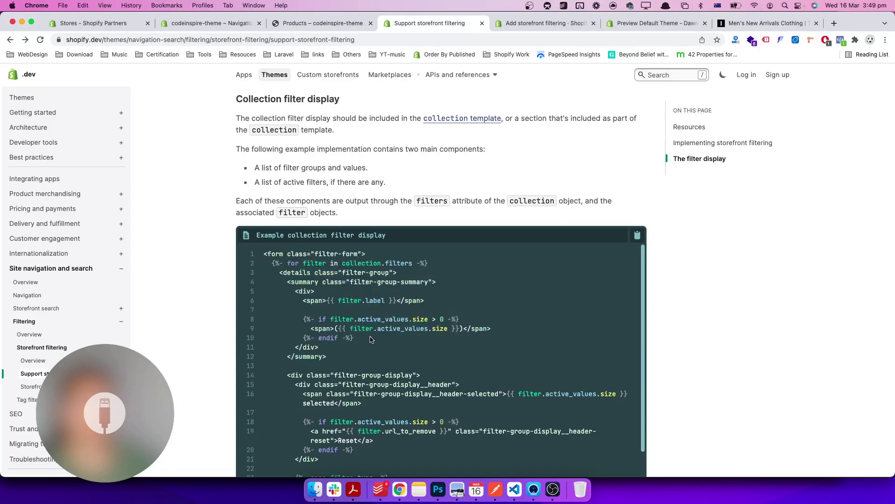
{"action": "left_click_drag", "start_coordinate": [286, 275], "coordinate": [390, 358]}
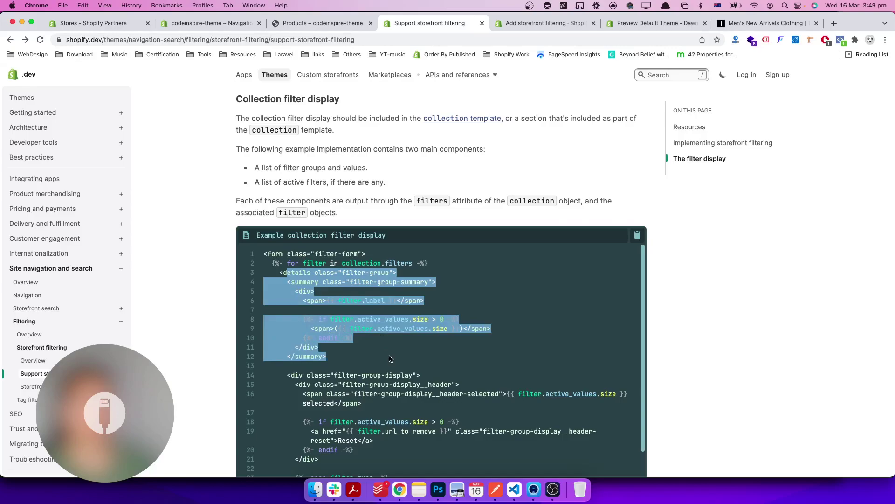
- Review the rest of the collection filter display code through to the active-filters block and its price_range condition
{"action": "scroll", "coordinate": [390, 358], "scroll_direction": "down", "scroll_amount": 5}
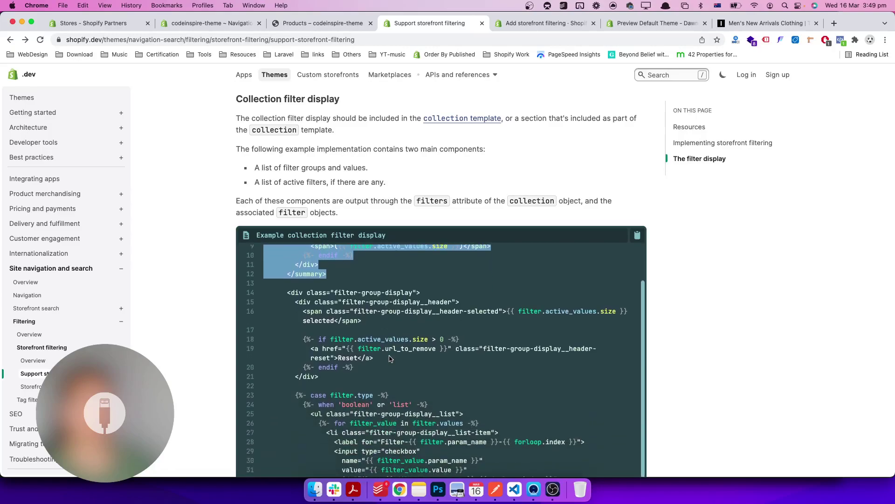
{"action": "scroll", "coordinate": [391, 358], "scroll_direction": "down", "scroll_amount": 15}
{"action": "scroll", "coordinate": [391, 358], "scroll_direction": "down", "scroll_amount": 10}
{"action": "scroll", "coordinate": [390, 356], "scroll_direction": "down", "scroll_amount": 1}
{"action": "left_click_drag", "start_coordinate": [330, 228], "coordinate": [403, 301]}
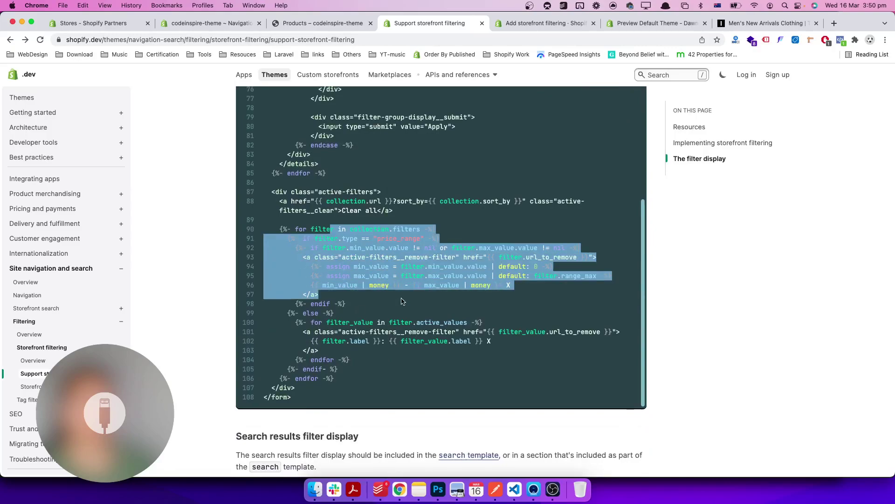
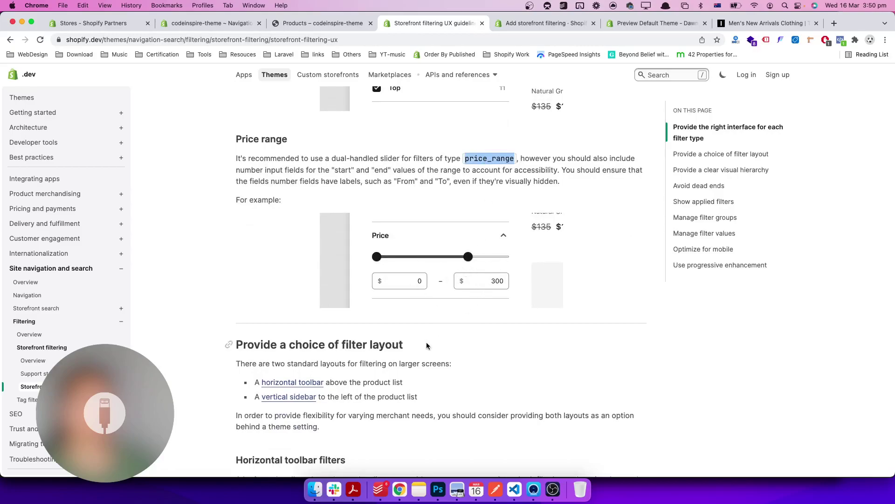
- Read the filter layout choices in the Storefront filtering UX guidelines, focusing on the Horizontal toolbar filters example
{"action": "scroll", "coordinate": [427, 345], "scroll_direction": "down", "scroll_amount": 5}
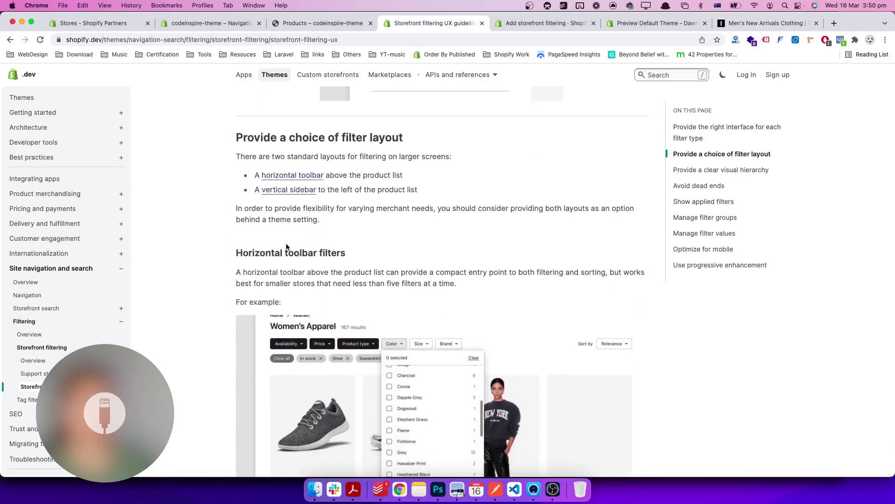
{"action": "left_click_drag", "start_coordinate": [233, 253], "coordinate": [371, 254]}
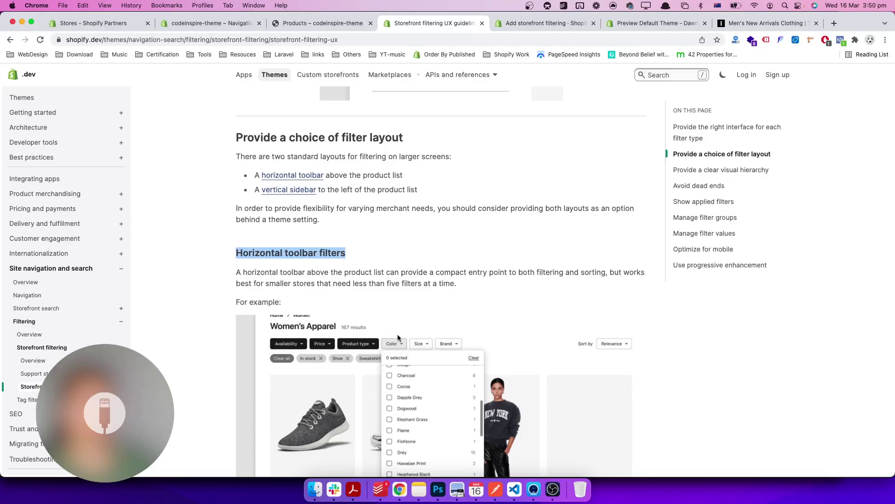
{"action": "scroll", "coordinate": [398, 334], "scroll_direction": "down", "scroll_amount": 3}
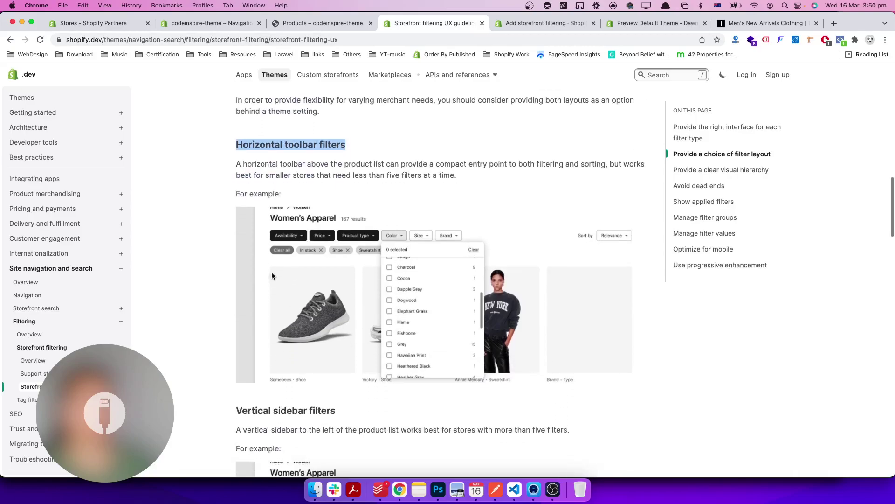
- Compare the horizontal toolbar layout with the Bags collection in the Dawn theme preview, and view the Vertical sidebar filters example
{"action": "left_click", "coordinate": [641, 22]}
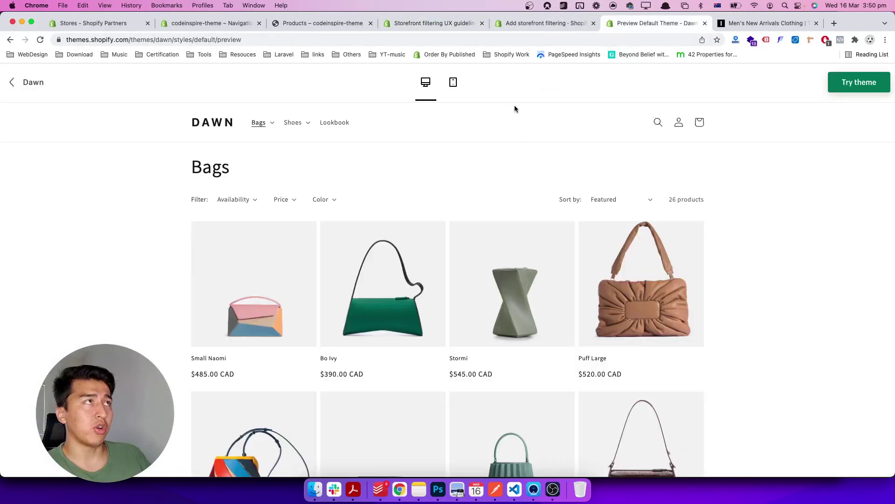
{"action": "left_click", "coordinate": [459, 24]}
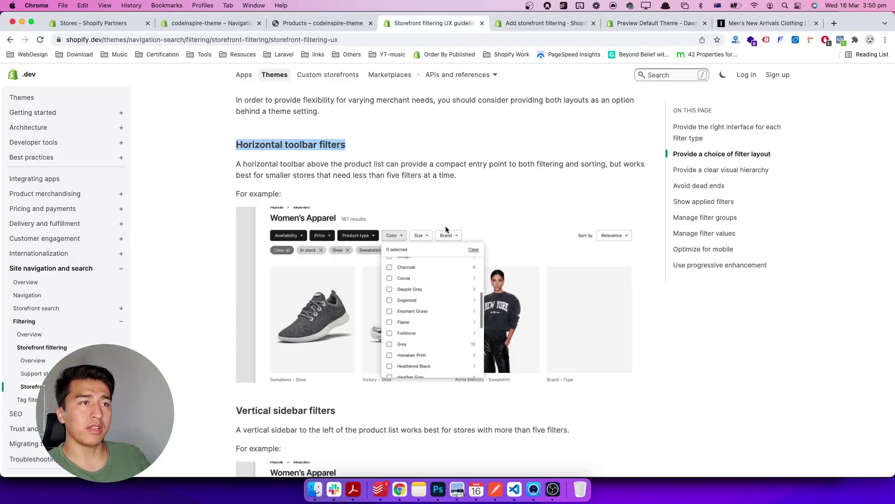
{"action": "scroll", "coordinate": [446, 226], "scroll_direction": "down", "scroll_amount": 5}
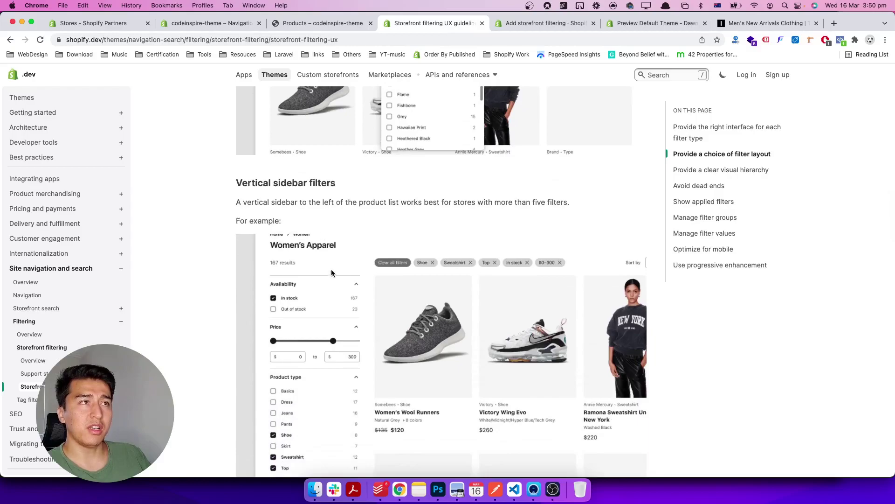
- Read the UX guidelines from the vertical sidebar filters example through visual hierarchy and applied filters to Manage filter groups
{"action": "scroll", "coordinate": [327, 252], "scroll_direction": "down", "scroll_amount": 2}
{"action": "scroll", "coordinate": [280, 328], "scroll_direction": "down", "scroll_amount": 4}
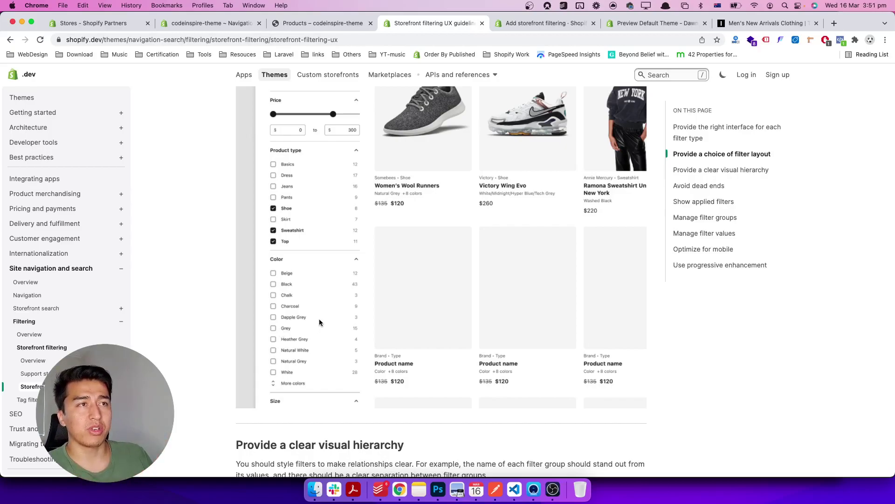
{"action": "scroll", "coordinate": [319, 319], "scroll_direction": "down", "scroll_amount": 15}
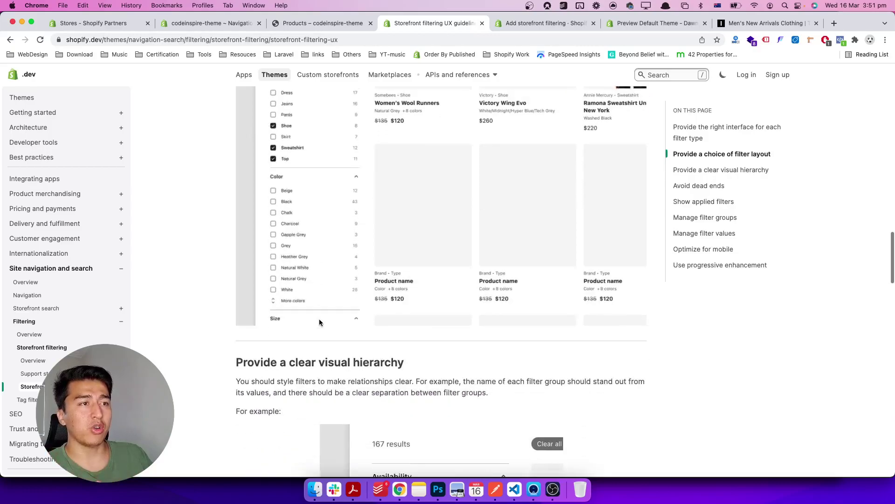
{"action": "scroll", "coordinate": [320, 322], "scroll_direction": "down", "scroll_amount": 10}
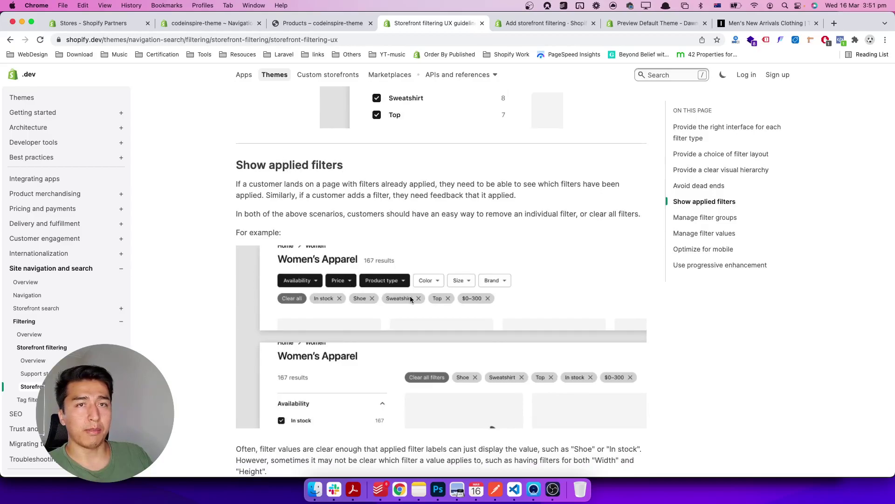
{"action": "scroll", "coordinate": [341, 336], "scroll_direction": "down", "scroll_amount": 15}
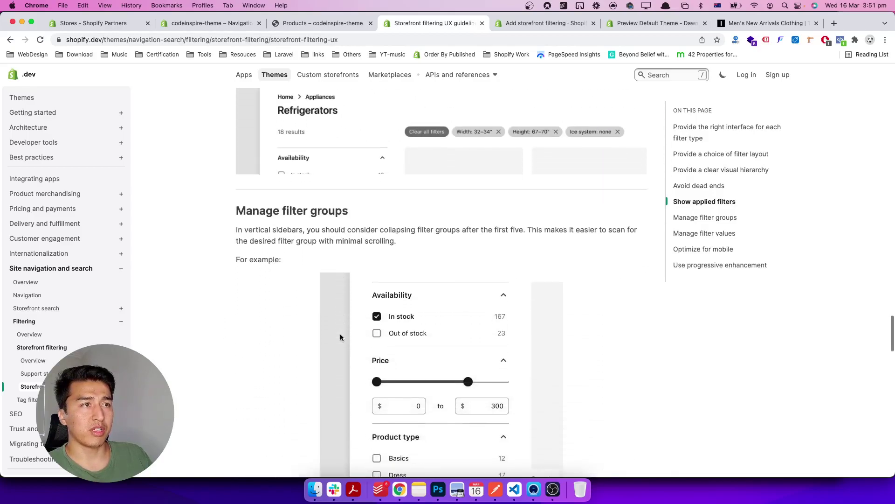
- Review the Optimize for mobile examples and the Use progressive enhancement section at the end of the UX guidelines
{"action": "scroll", "coordinate": [341, 336], "scroll_direction": "down", "scroll_amount": 20}
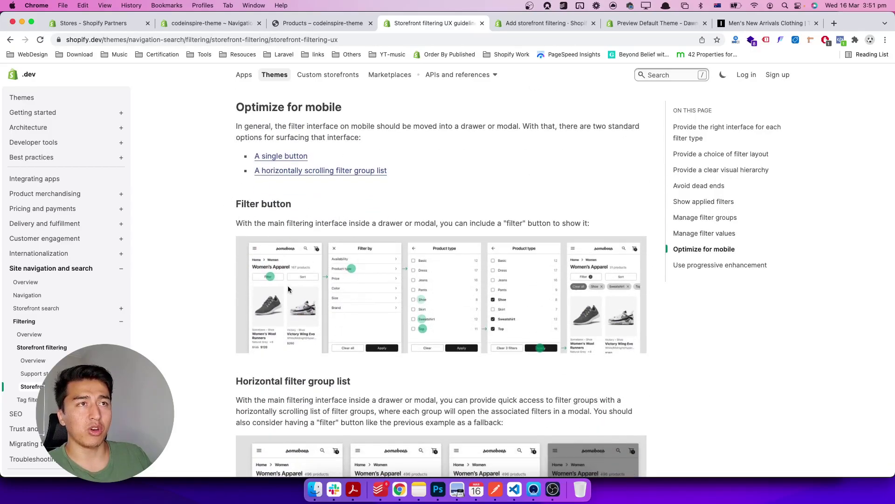
{"action": "scroll", "coordinate": [317, 294], "scroll_direction": "down", "scroll_amount": 10}
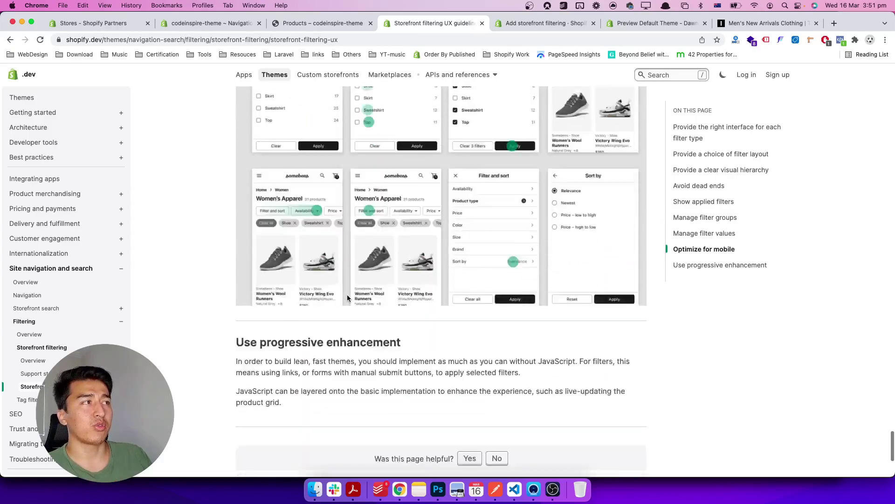
{"action": "scroll", "coordinate": [347, 298], "scroll_direction": "down", "scroll_amount": 5}
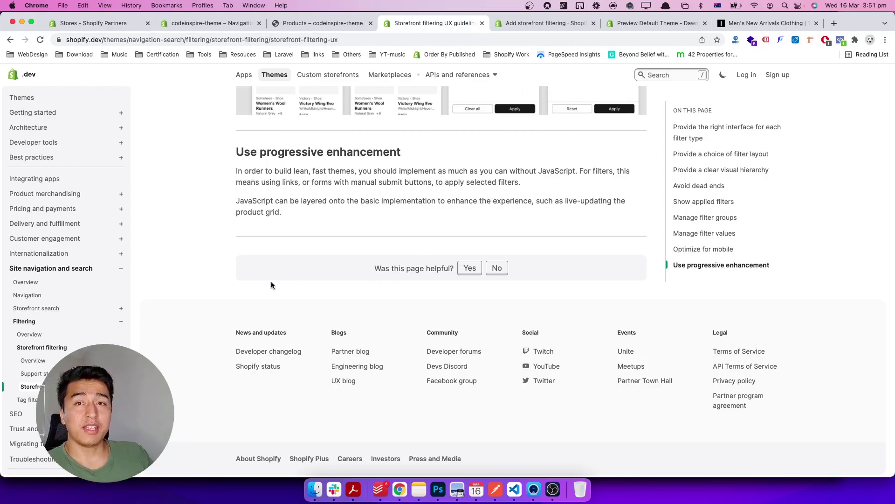
{"action": "scroll", "coordinate": [271, 285], "scroll_direction": "up", "scroll_amount": 3}
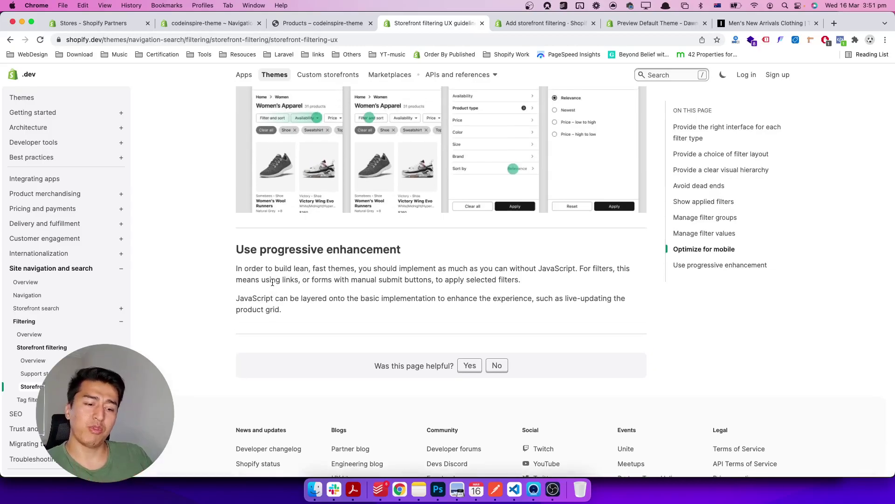
- Switch to Visual Studio Code and examine the opening code of facets.liquid and the FacetFiltersForm class in facets.js
{"action": "key", "text": "super+Tab"}
{"action": "key", "text": "super+Tab"}
{"action": "key", "text": "super+Tab"}
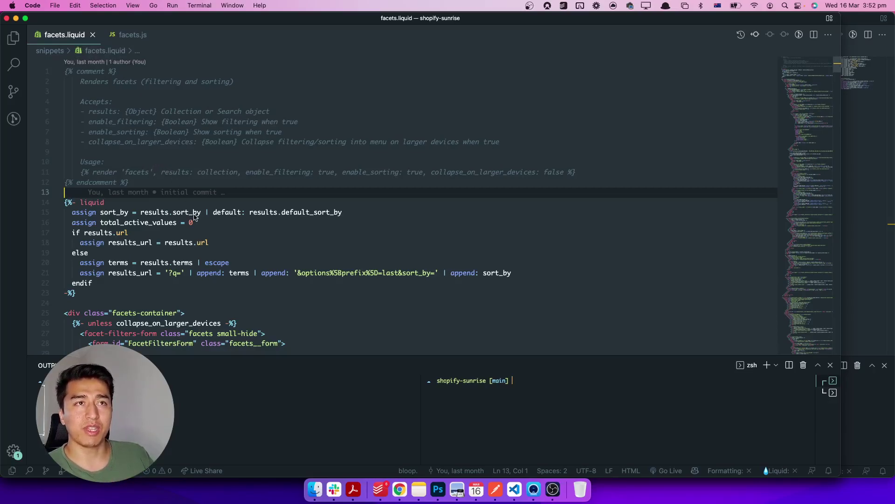
{"action": "scroll", "coordinate": [207, 232], "scroll_direction": "down", "scroll_amount": 3}
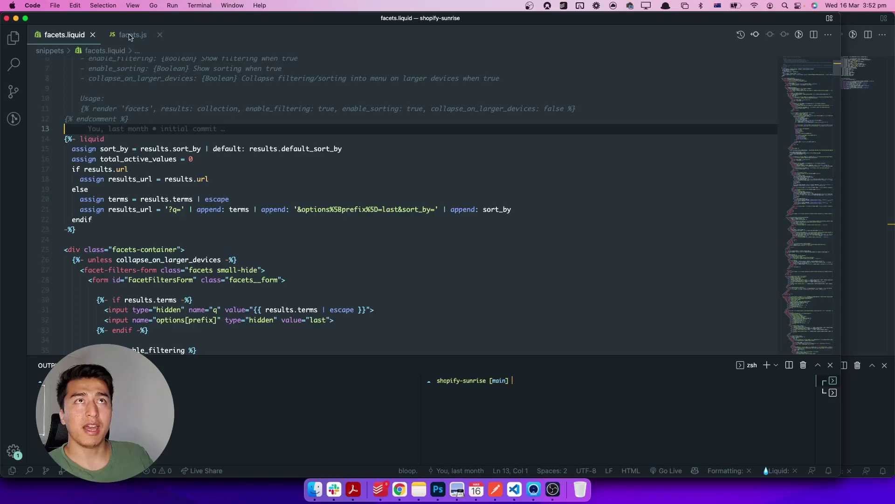
{"action": "left_click", "coordinate": [131, 37]}
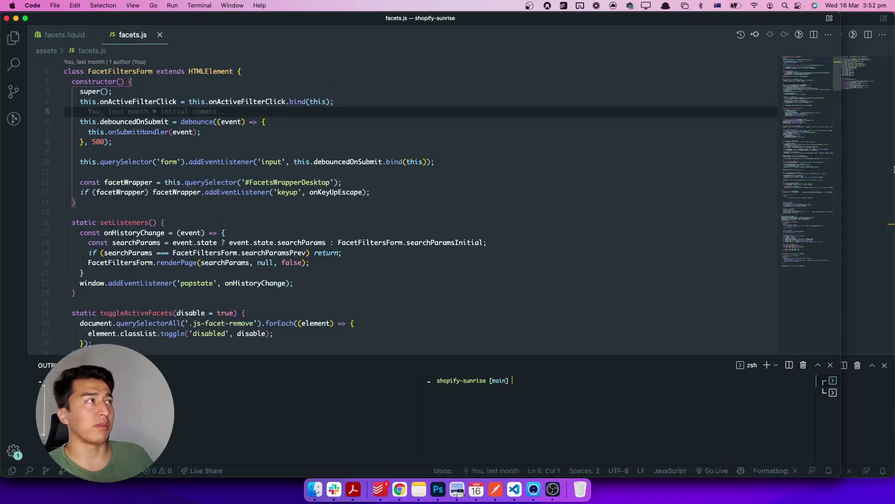
{"action": "mouse_move", "coordinate": [810, 85]}
{"action": "left_mouse_down"}
{"action": "mouse_move", "coordinate": [806, 270]}
{"action": "mouse_move", "coordinate": [812, 80]}
{"action": "left_mouse_up"}
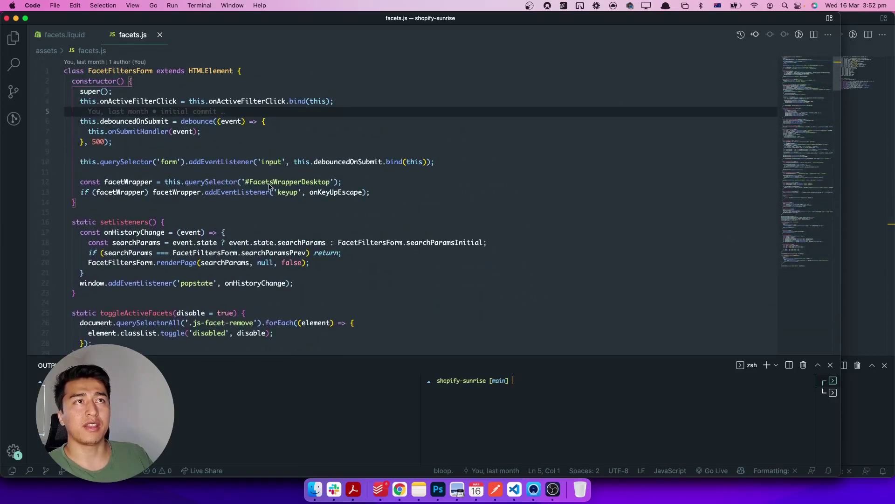
{"action": "left_click", "coordinate": [297, 222]}
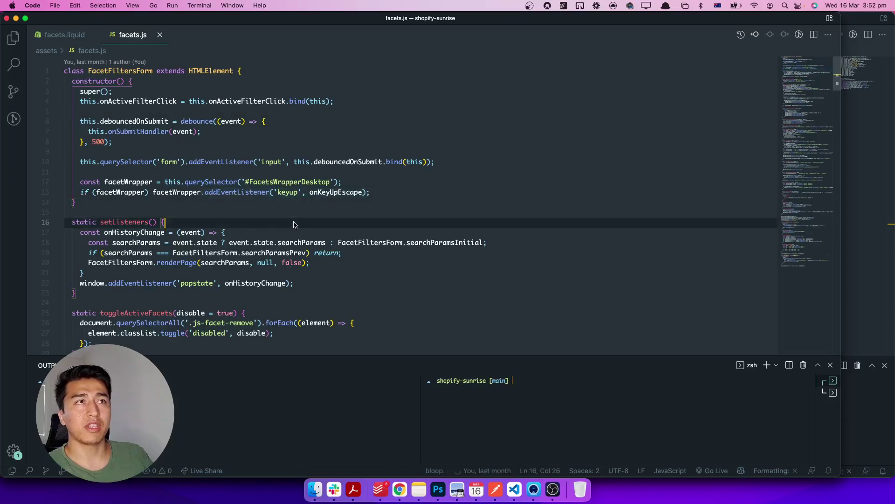
- Review facets.liquid from the facet-filters-form element to the end of the file, highlighting the conditional block inside the ProductCount span
{"action": "left_click", "coordinate": [51, 37]}
{"action": "scroll", "coordinate": [321, 275], "scroll_direction": "down", "scroll_amount": 4}
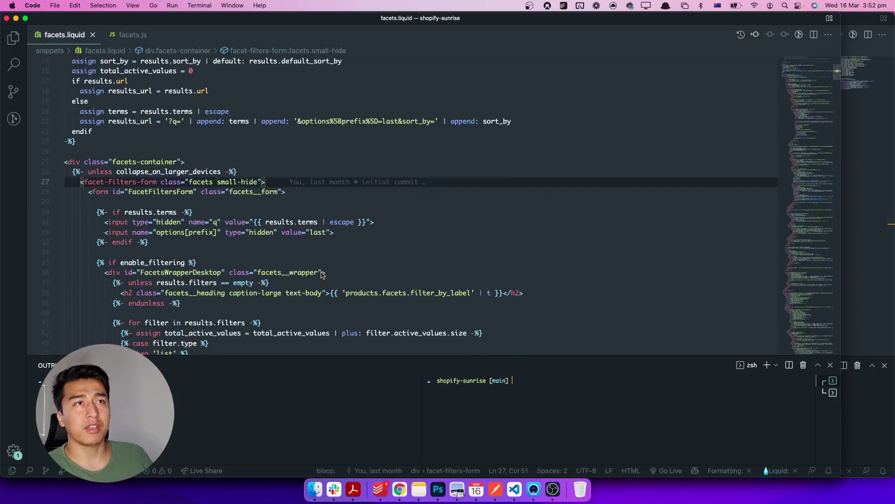
{"action": "scroll", "coordinate": [322, 274], "scroll_direction": "down", "scroll_amount": 3}
{"action": "left_click_drag", "start_coordinate": [811, 80], "coordinate": [803, 332]}
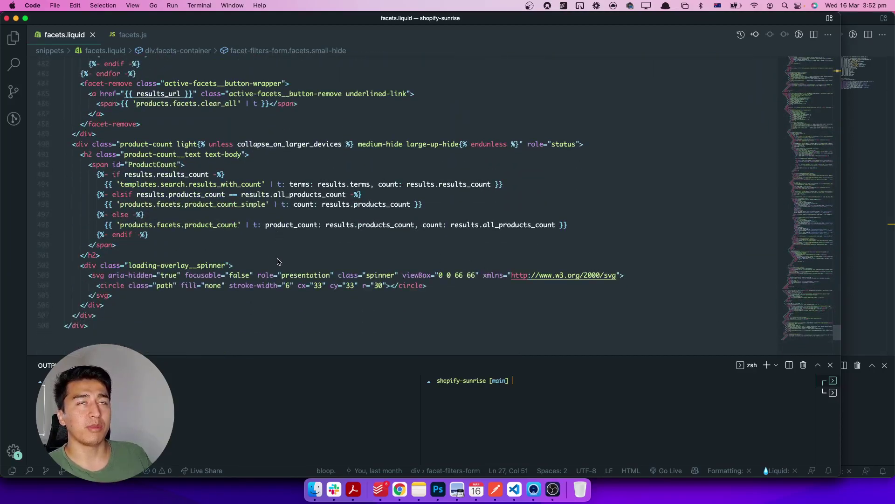
{"action": "scroll", "coordinate": [278, 261], "scroll_direction": "up", "scroll_amount": 1}
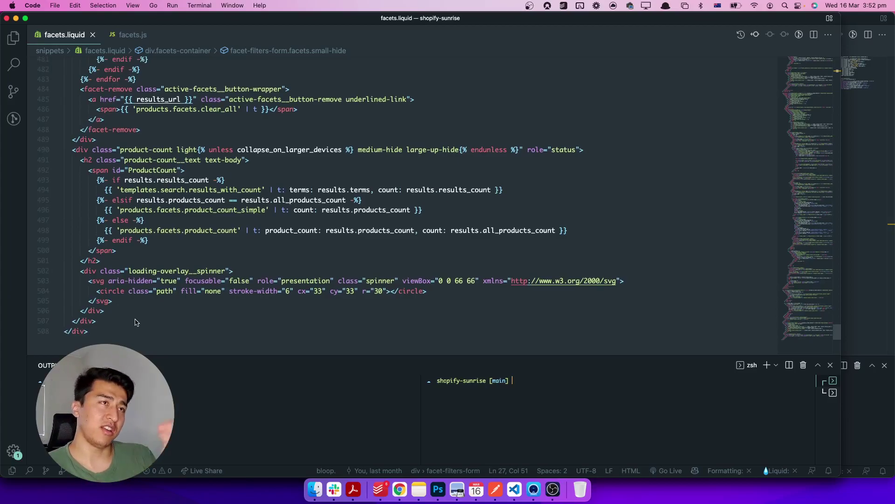
{"action": "left_click_drag", "start_coordinate": [143, 182], "coordinate": [245, 243]}
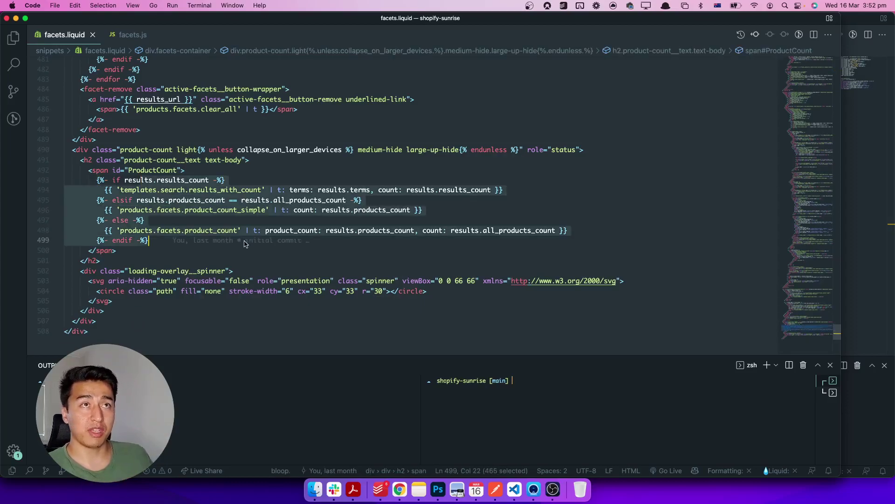